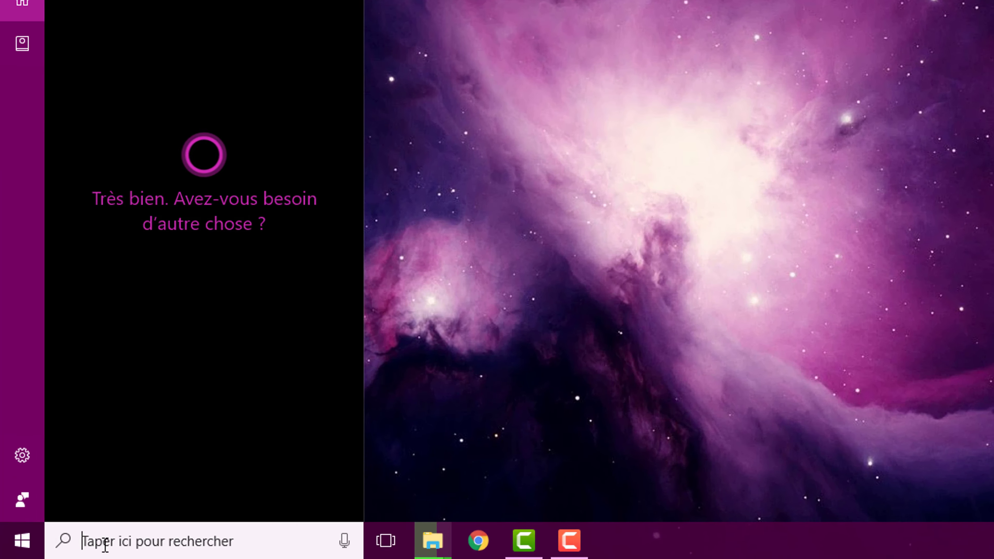
Open the Control Panel and display the System page that shows the RAM amount and processor speed
{"action": "type", "text": "pane"}
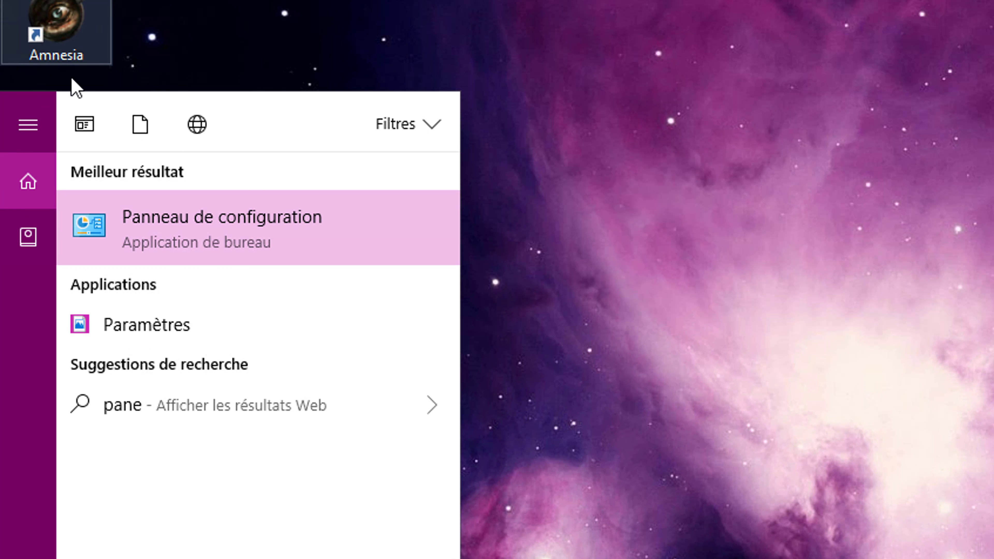
{"action": "key", "text": "Return"}
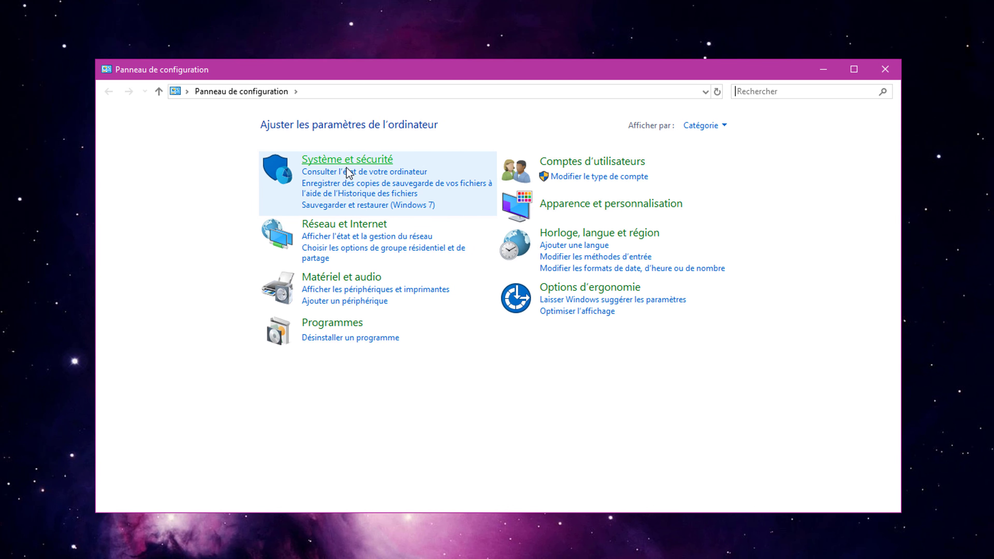
{"action": "left_click", "coordinate": [355, 160]}
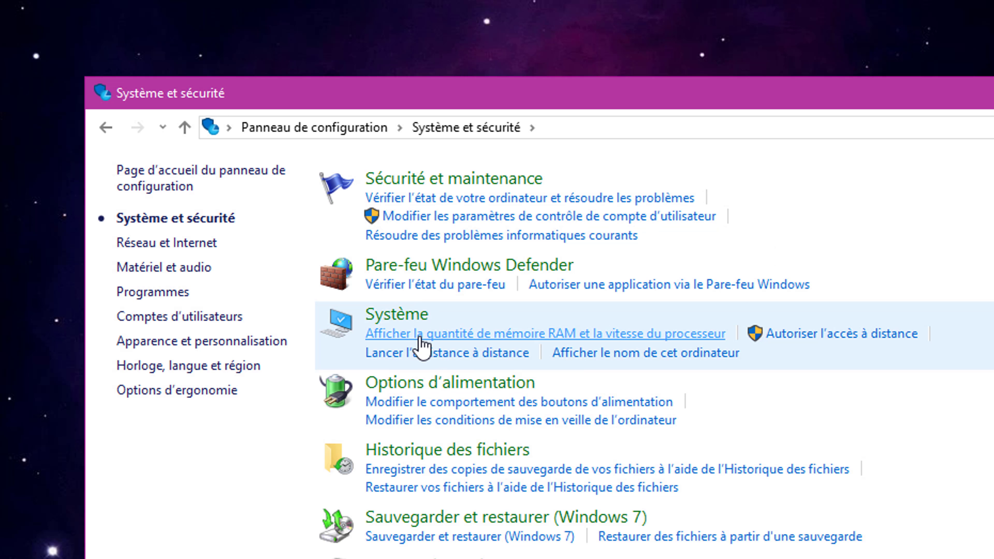
{"action": "left_click", "coordinate": [484, 334]}
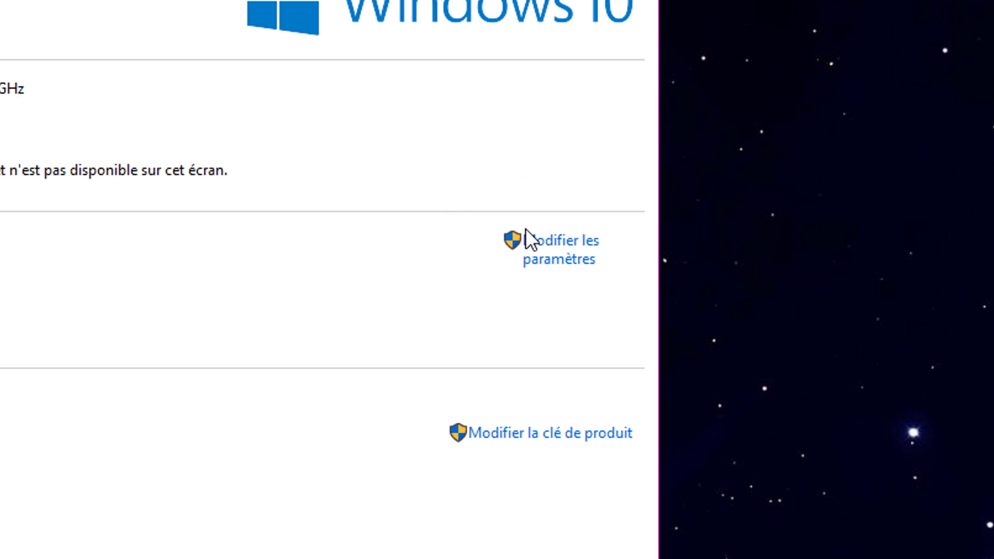
Open the Performance settings from the advanced system settings in the system properties
{"action": "left_click", "coordinate": [533, 255]}
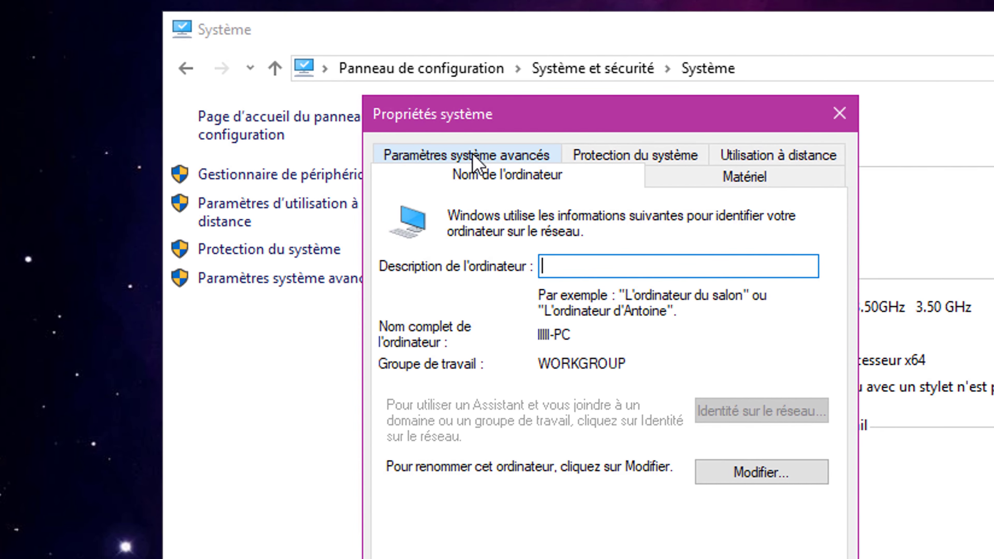
{"action": "left_click", "coordinate": [150, 94]}
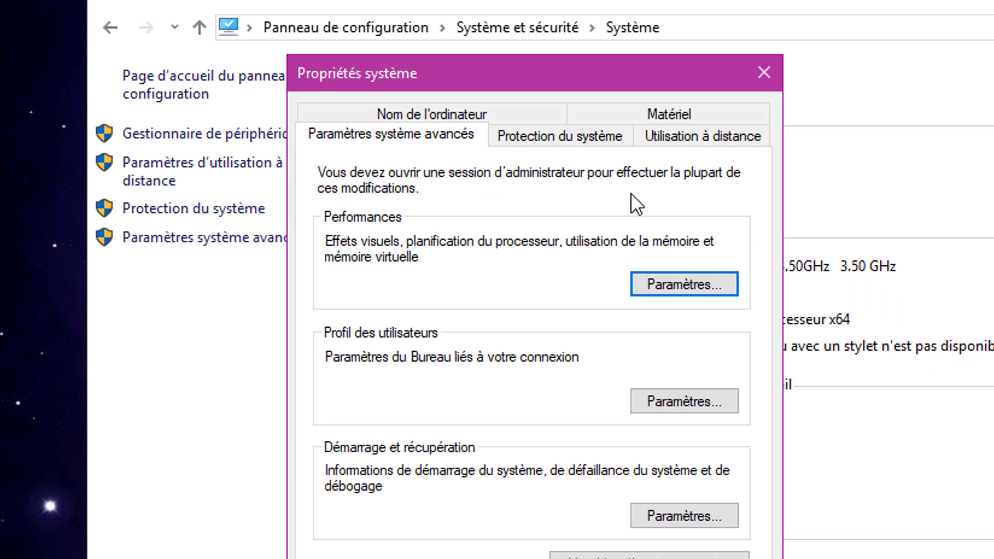
{"action": "left_click", "coordinate": [665, 291]}
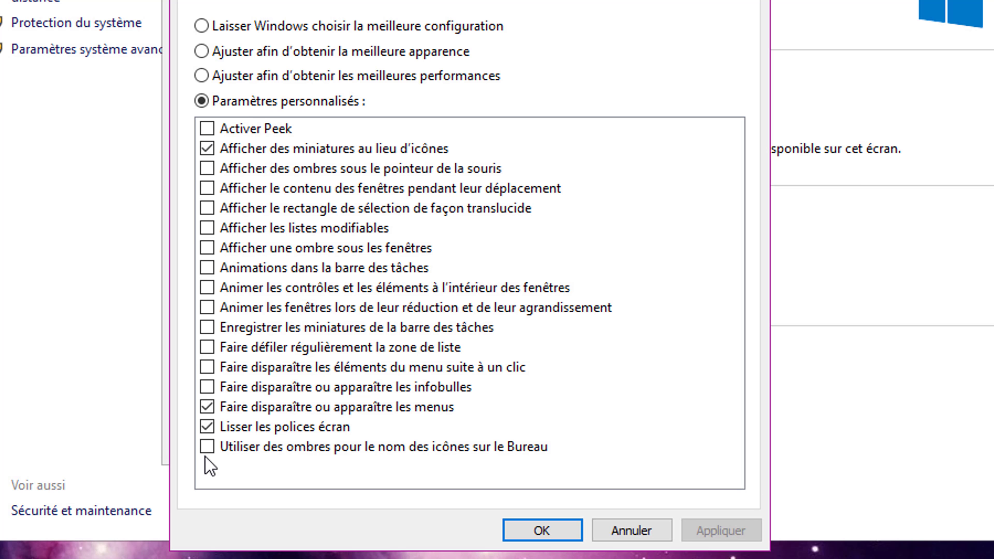
Confirm custom visual effects with only thumbnails instead of icons, menu fading and screen font smoothing enabled
{"action": "left_click", "coordinate": [207, 425]}
{"action": "mouse_move", "coordinate": [470, 1]}
{"action": "left_mouse_down"}
{"action": "mouse_move", "coordinate": [458, 0]}
{"action": "mouse_move", "coordinate": [469, 3]}
{"action": "left_mouse_up"}
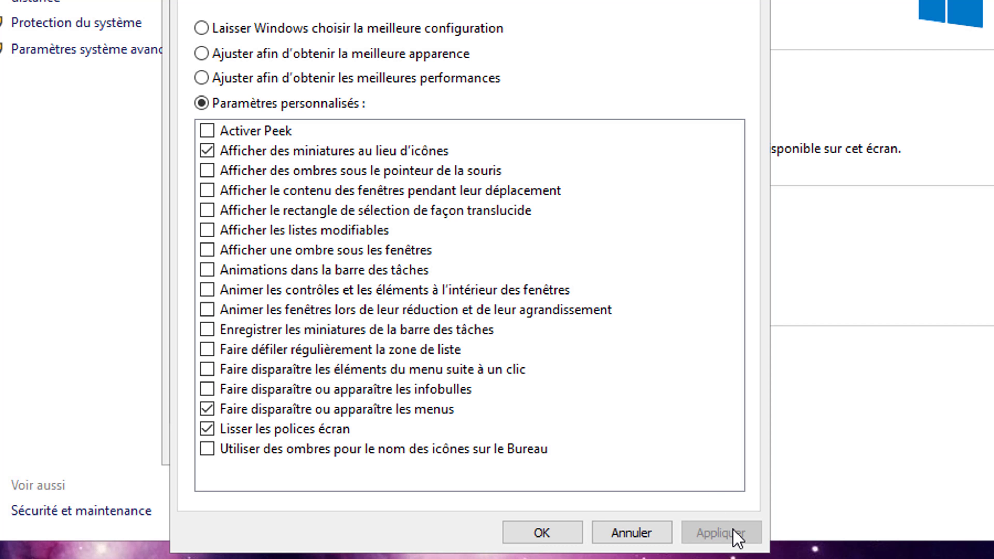
{"action": "left_click", "coordinate": [560, 532]}
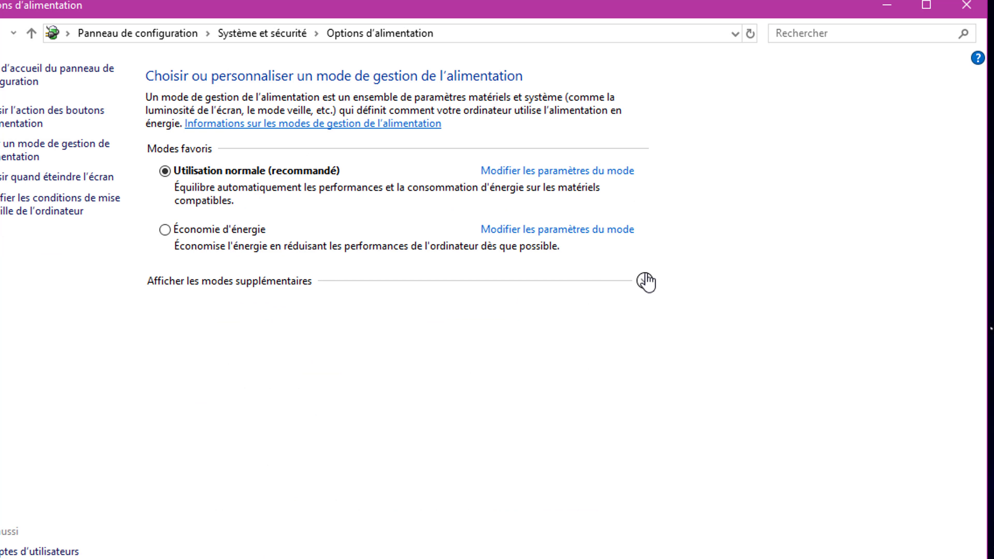
Reveal the additional power plans, choose Performances élevées, and close the power options
{"action": "left_click", "coordinate": [644, 282]}
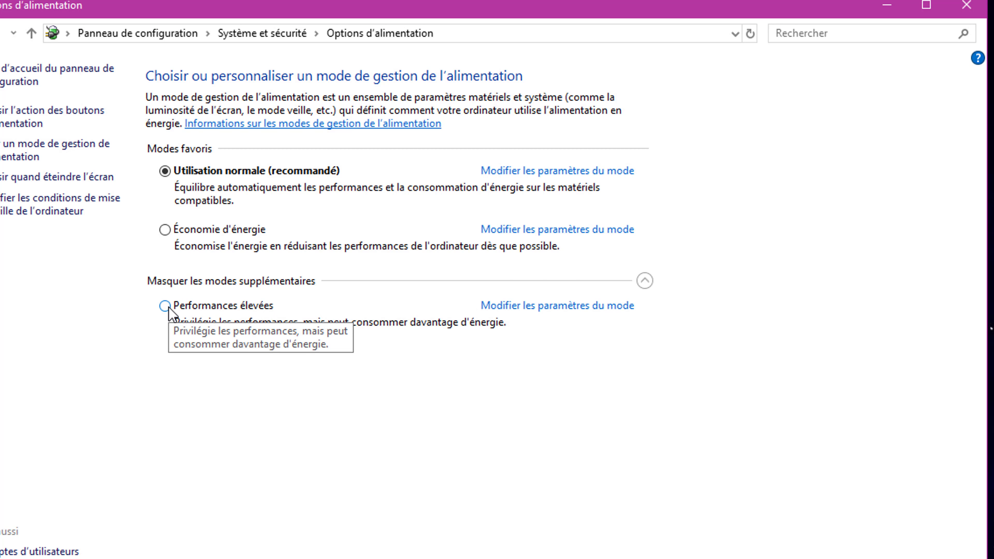
{"action": "left_click", "coordinate": [165, 306]}
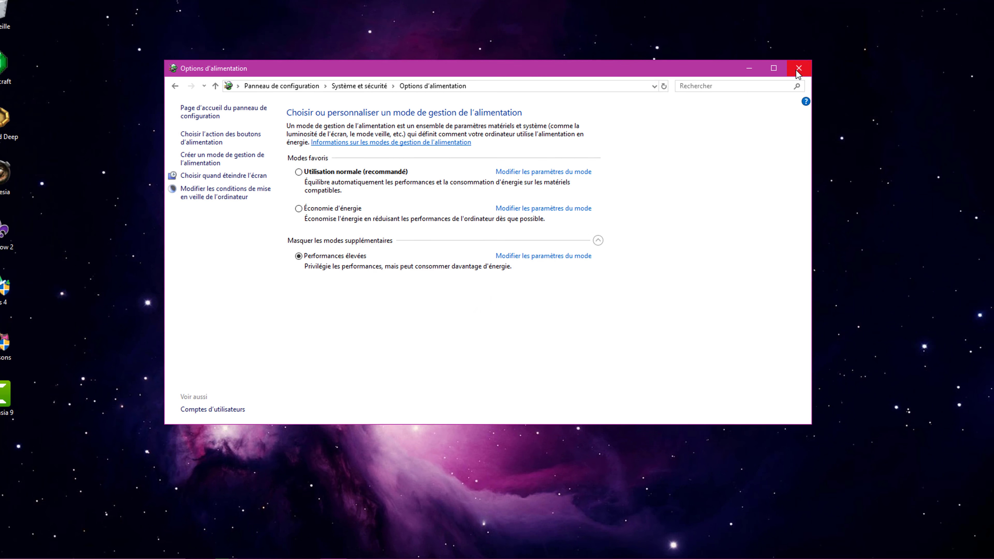
{"action": "left_click", "coordinate": [932, 19]}
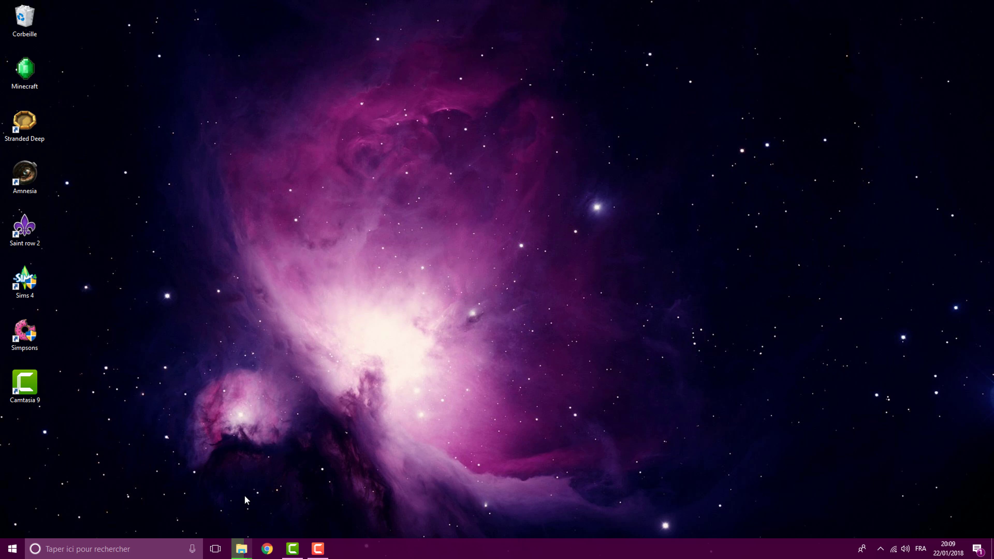
Launch Disk Cleanup from the properties of the local disk (C:) in Ce PC
{"action": "mouse_move", "coordinate": [244, 552]}
{"action": "left_click", "coordinate": [258, 520]}
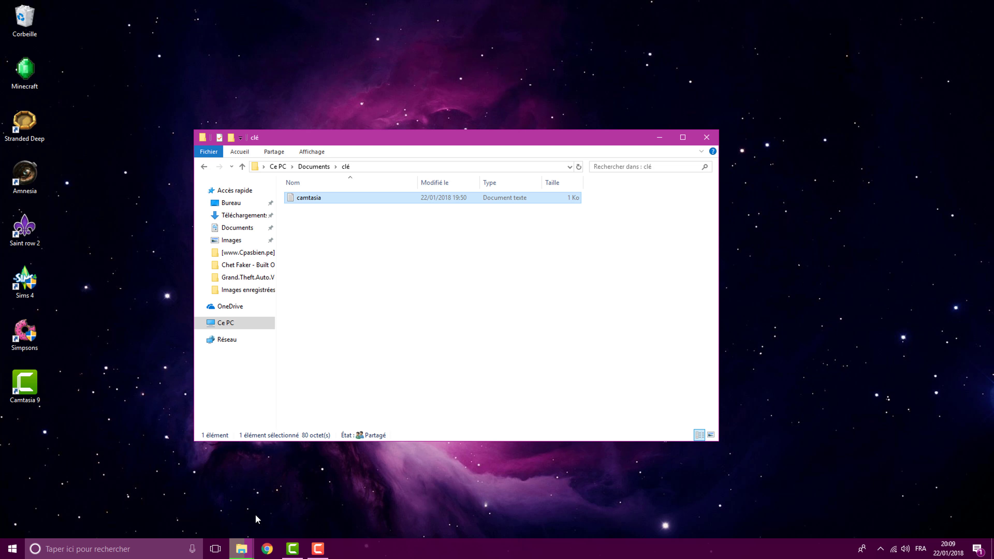
{"action": "left_click", "coordinate": [216, 323]}
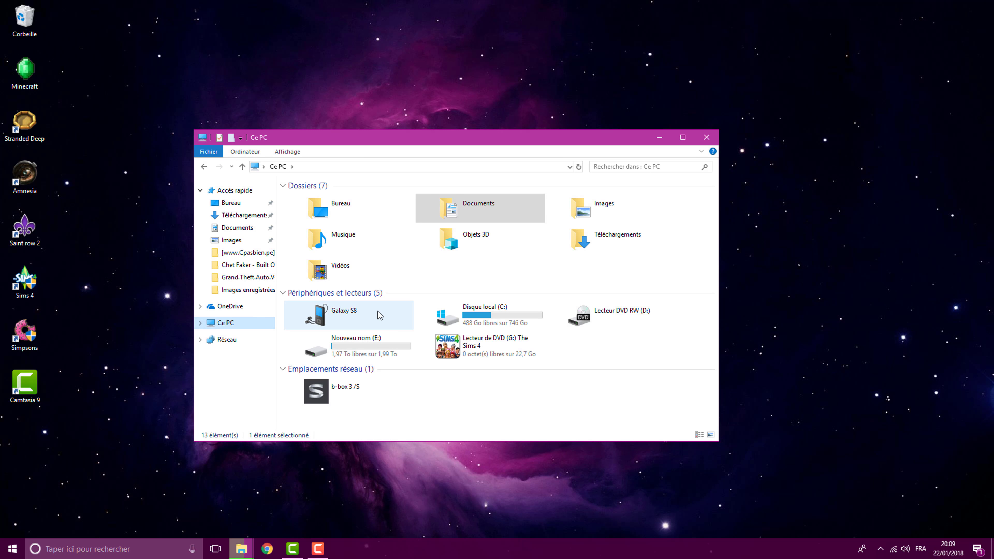
{"action": "left_click", "coordinate": [481, 313]}
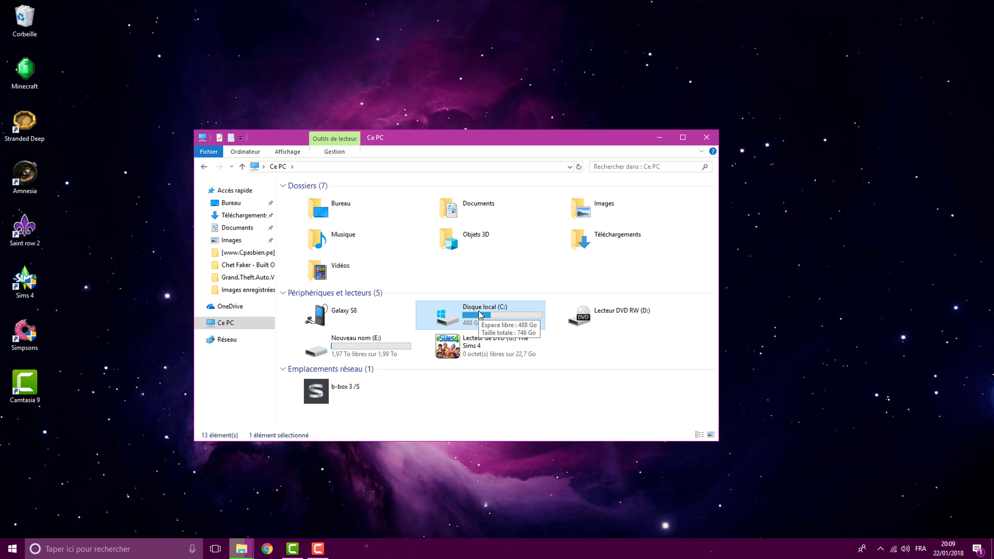
{"action": "right_click", "coordinate": [478, 317]}
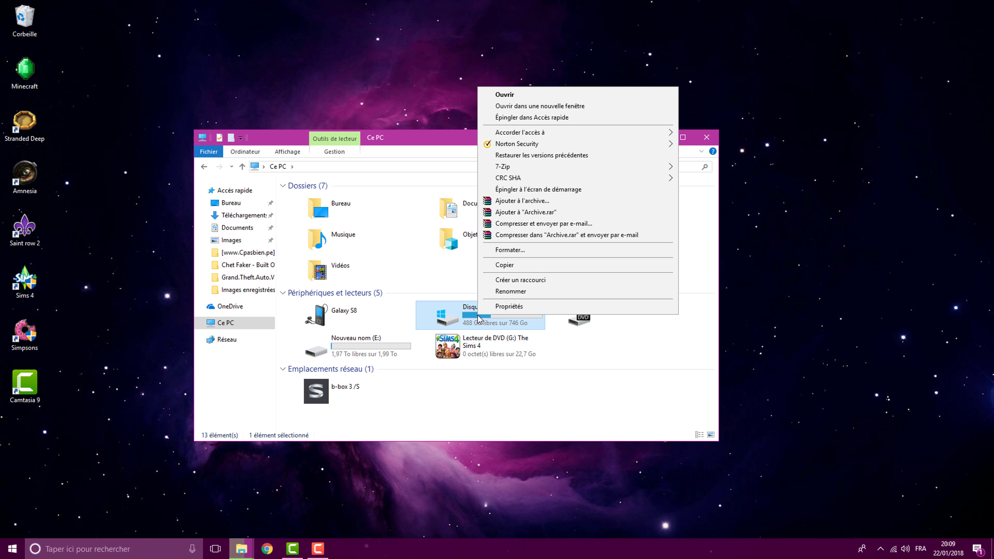
{"action": "left_click", "coordinate": [511, 311]}
{"action": "left_click_drag", "start_coordinate": [539, 293], "coordinate": [386, 158]}
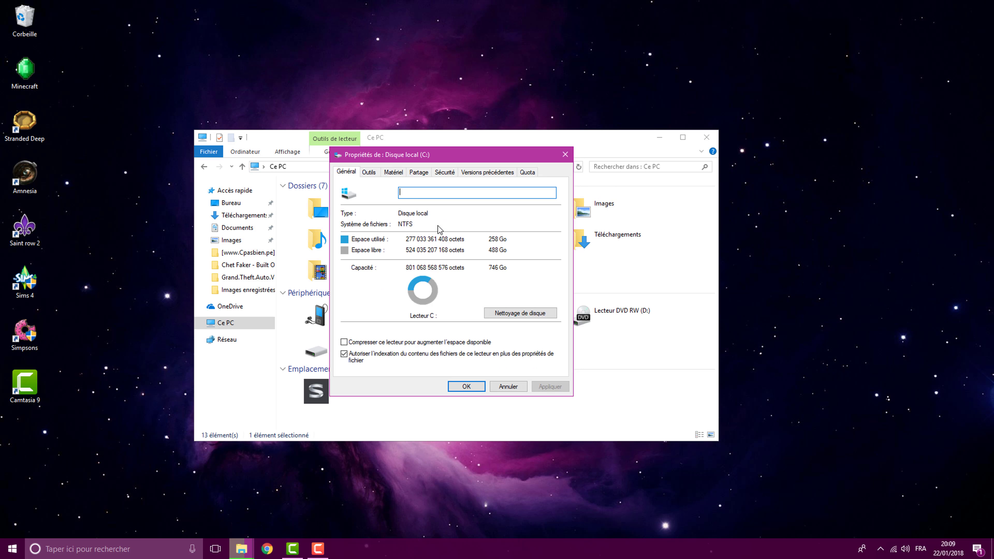
{"action": "left_click", "coordinate": [507, 313]}
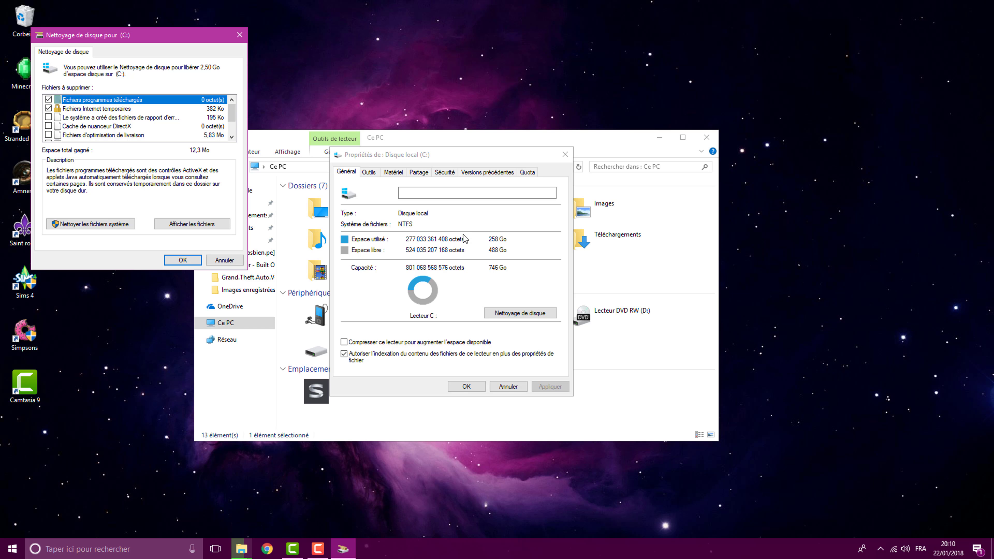
{"action": "left_click_drag", "start_coordinate": [139, 36], "coordinate": [376, 115]}
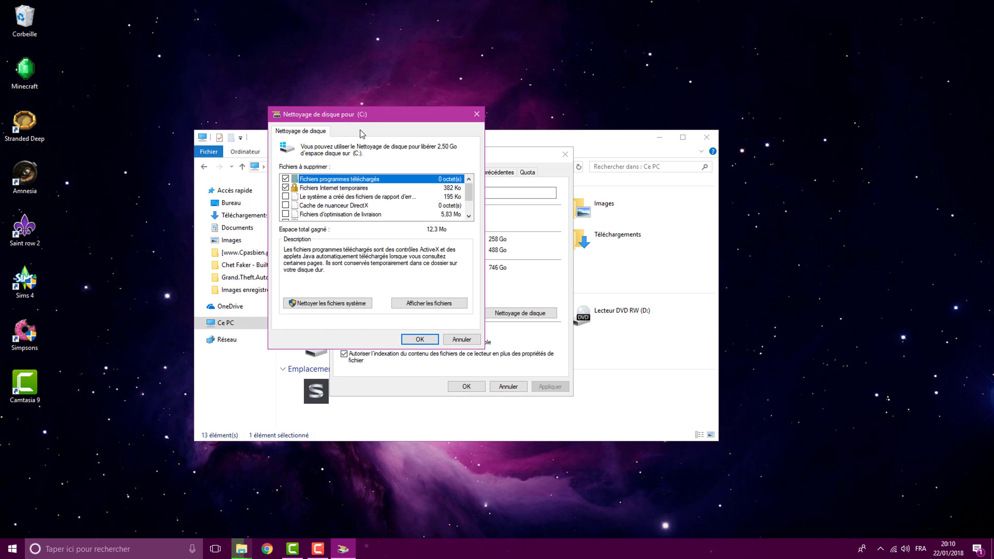
Mark the remaining file categories for deletion, including DirectX shader cache, delivery optimization files, Recycle Bin and temporary files
{"action": "left_click", "coordinate": [285, 205]}
{"action": "left_click", "coordinate": [286, 214]}
{"action": "left_click_drag", "start_coordinate": [469, 195], "coordinate": [469, 208]}
{"action": "left_click", "coordinate": [285, 196]}
{"action": "left_click", "coordinate": [285, 205]}
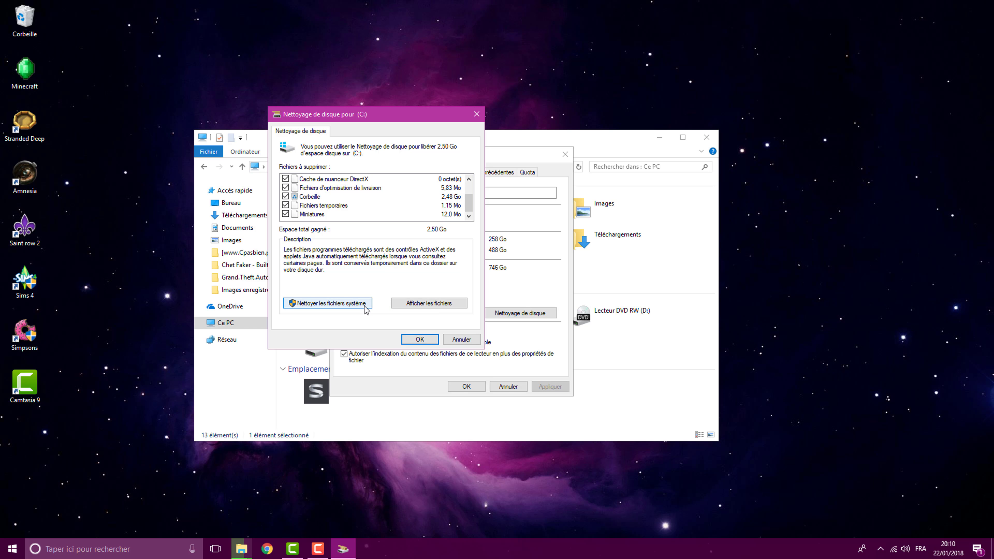
Run the system file cleanup on C:, adding Windows Update cleanup, upgrade logs, previous Windows installations, Recycle Bin, temporary files and temporary Windows installation files
{"action": "left_click", "coordinate": [339, 306]}
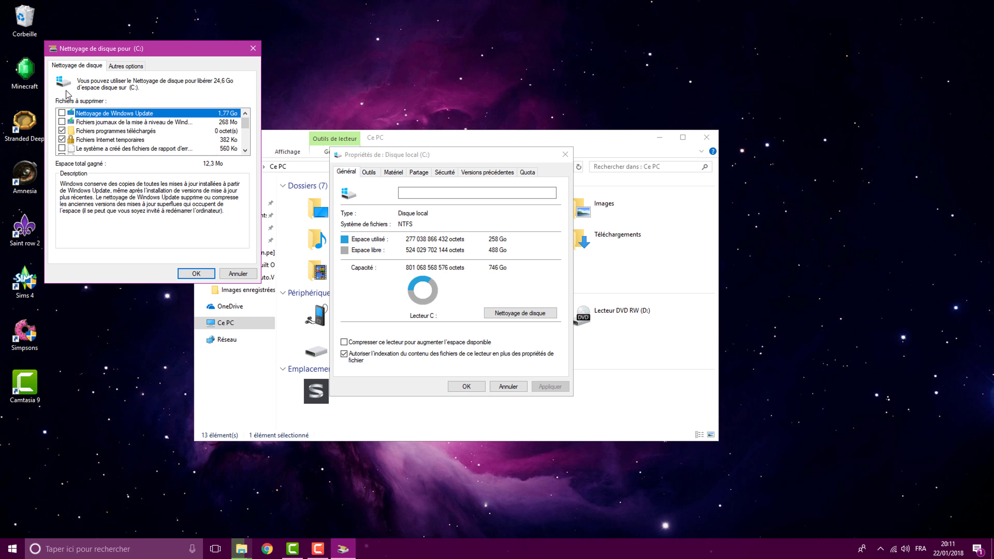
{"action": "left_click", "coordinate": [61, 113]}
{"action": "left_click", "coordinate": [61, 122]}
{"action": "scroll", "coordinate": [65, 139], "scroll_direction": "down", "scroll_amount": 3}
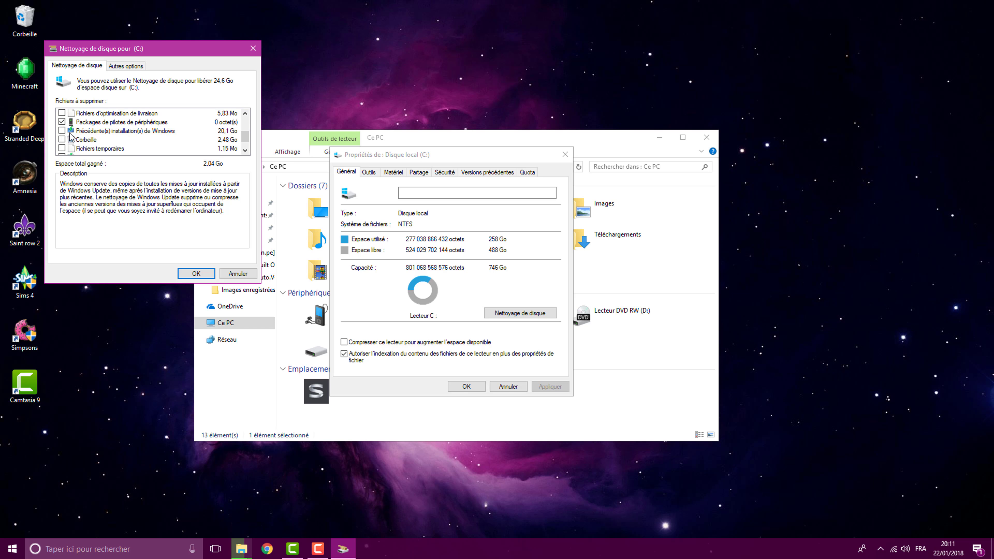
{"action": "left_click", "coordinate": [62, 131]}
{"action": "left_click", "coordinate": [62, 139]}
{"action": "left_click", "coordinate": [62, 148]}
{"action": "scroll", "coordinate": [65, 141], "scroll_direction": "down", "scroll_amount": 1}
{"action": "left_click", "coordinate": [62, 139]}
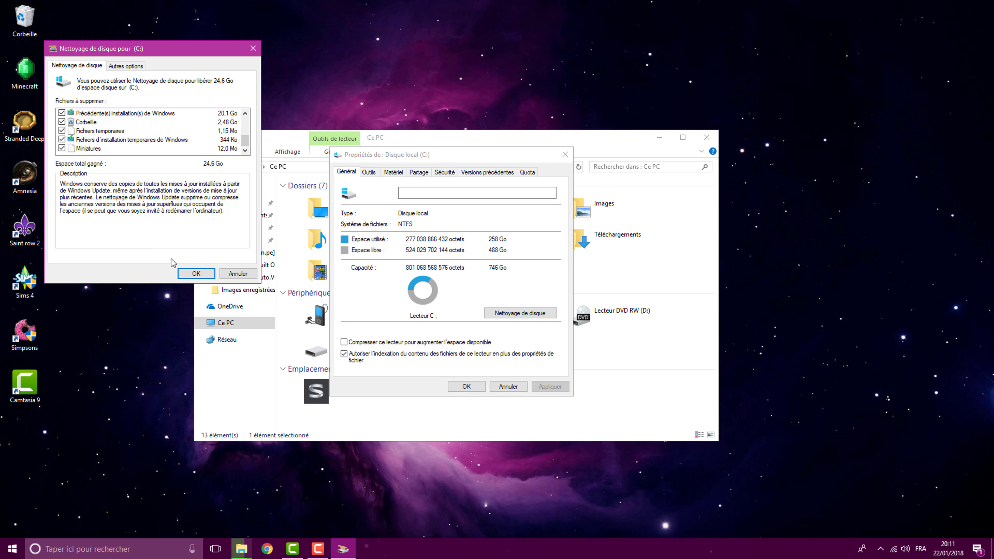
{"action": "left_click", "coordinate": [196, 274]}
{"action": "left_click", "coordinate": [476, 279]}
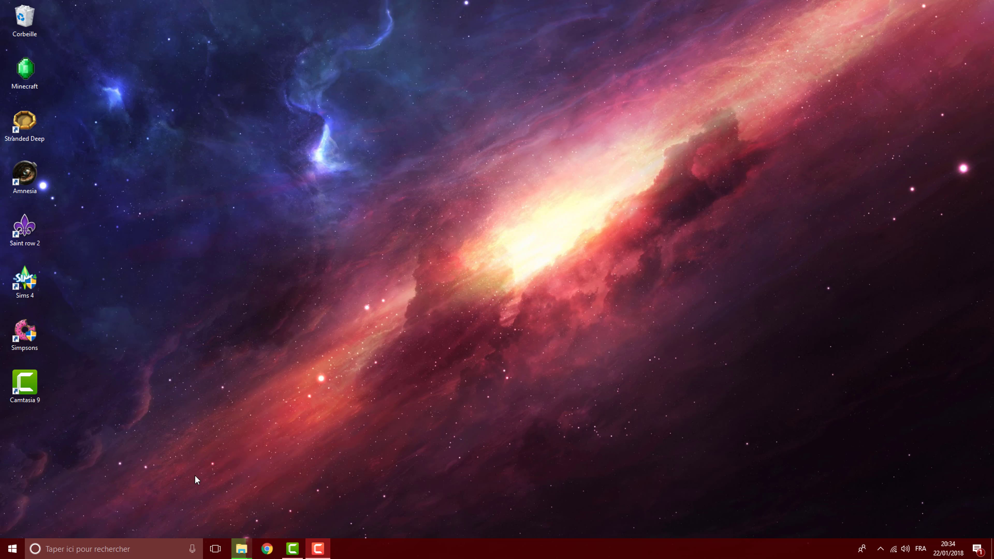
Find the command prompt with a search for cmd and run it as administrator
{"action": "left_click", "coordinate": [111, 547]}
{"action": "type", "text": "cmd"}
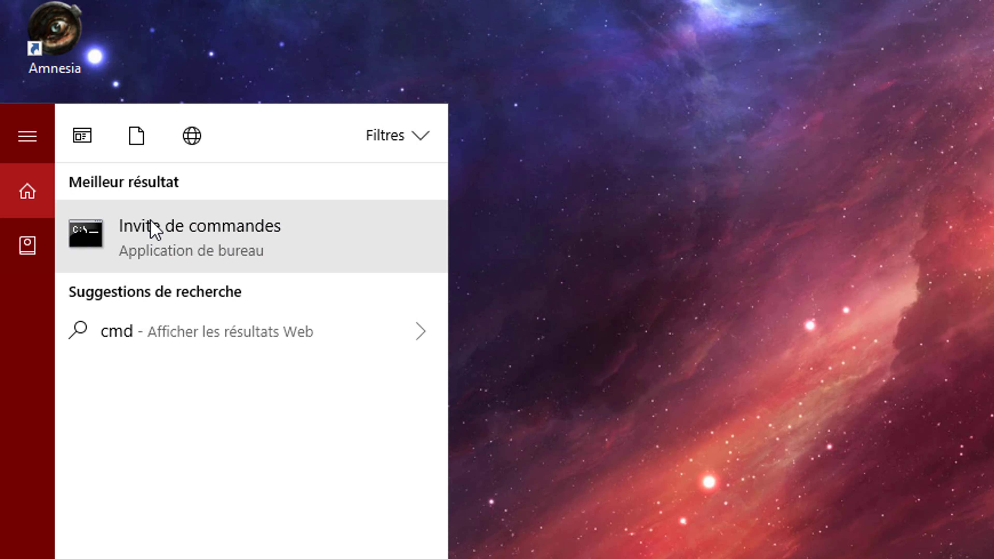
{"action": "right_click", "coordinate": [151, 126]}
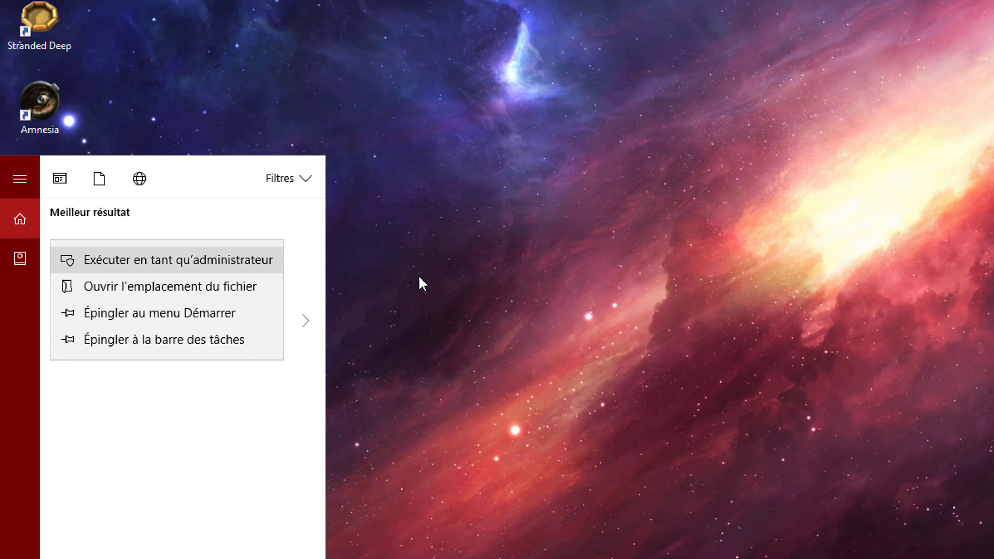
{"action": "key", "text": "Return"}
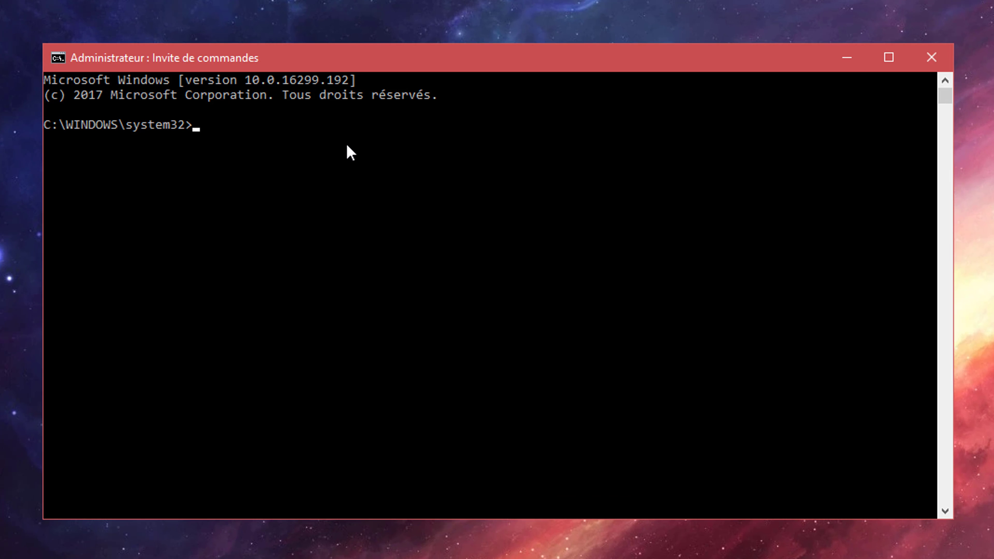
List the files of the system32 directory and all its subfolders with dir /s
{"action": "type", "text": "dir"}
{"action": "type", "text": " /s"}
{"action": "key", "text": "Return"}
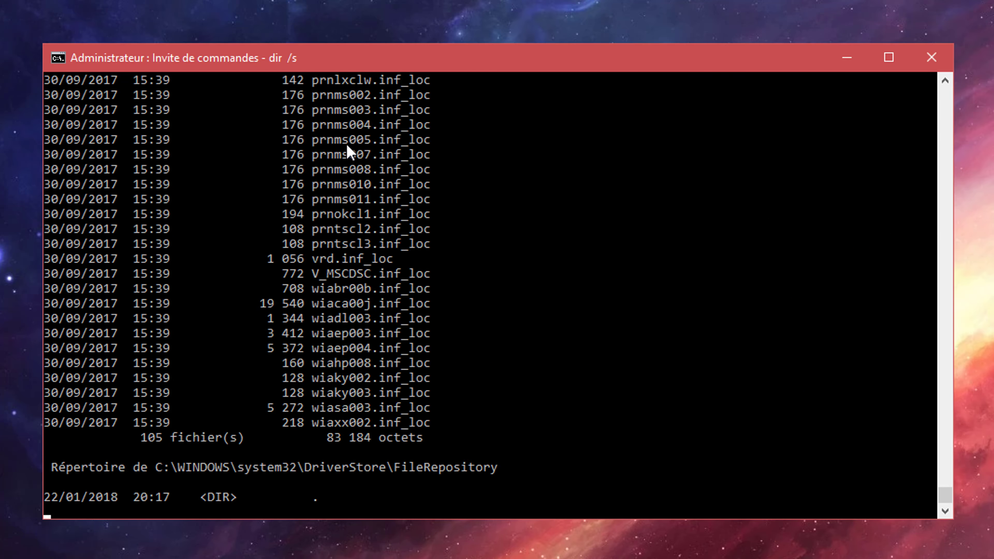
Display the help of the System File Checker with sfc /?
{"action": "type", "text": "sfc"}
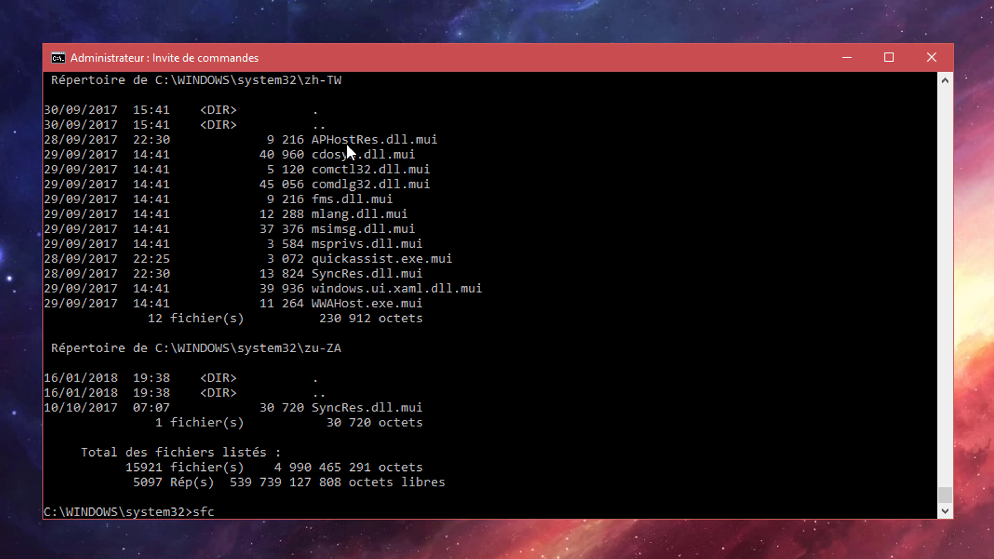
{"action": "type", "text": " /?"}
{"action": "key", "text": "Return"}
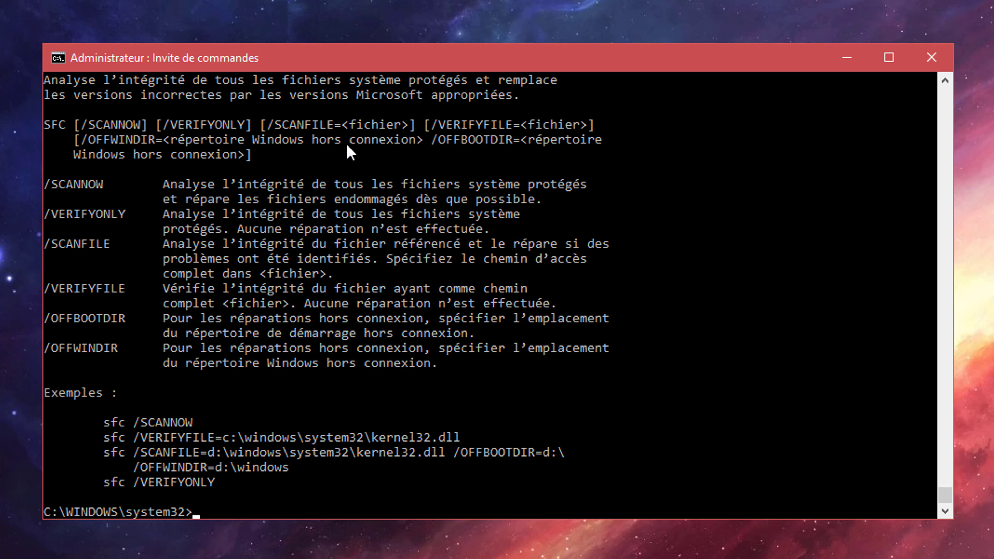
Scan and repair the protected system files with sfc /scannow
{"action": "type", "text": "sfc /scannow"}
{"action": "key", "text": "Return"}
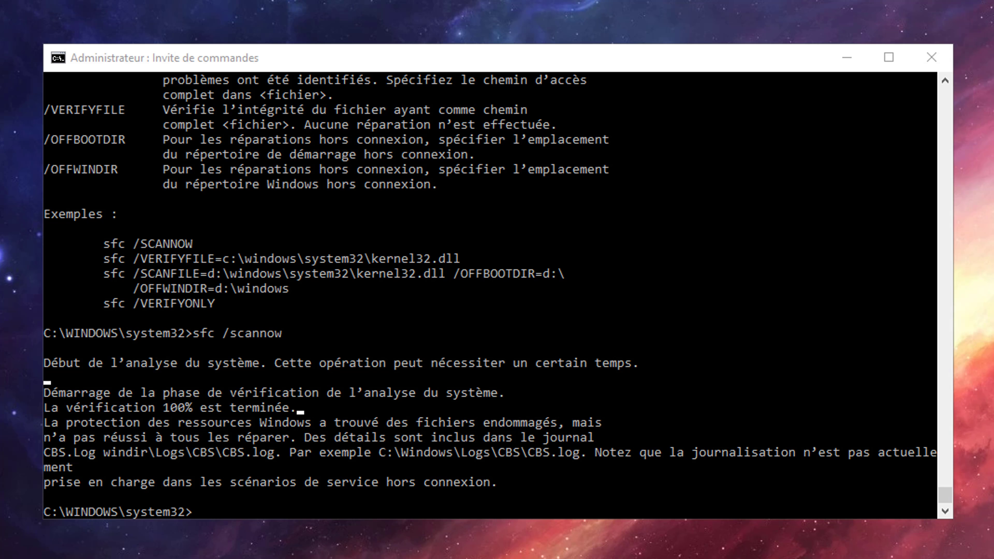
{"action": "key", "text": "alt+Tab"}
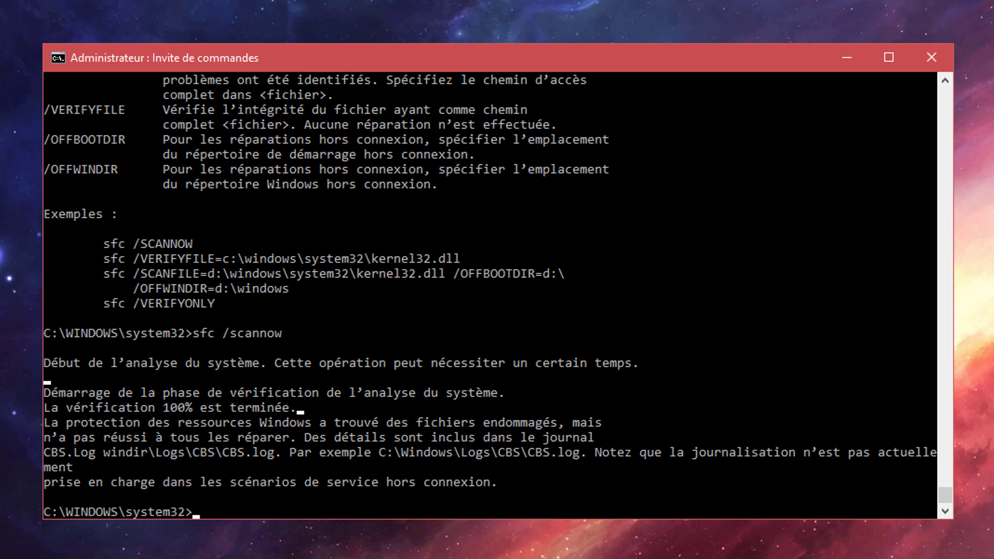
Start defragmenting the C: drive with defrag c: and close the command prompt
{"action": "type", "text": "defrag c:"}
{"action": "key", "text": "Return"}
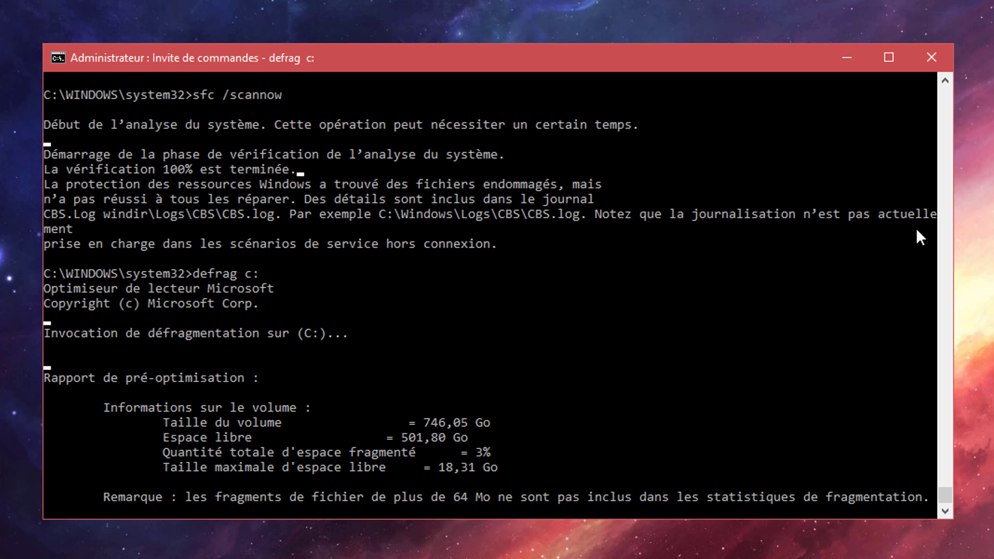
{"action": "left_click", "coordinate": [931, 57]}
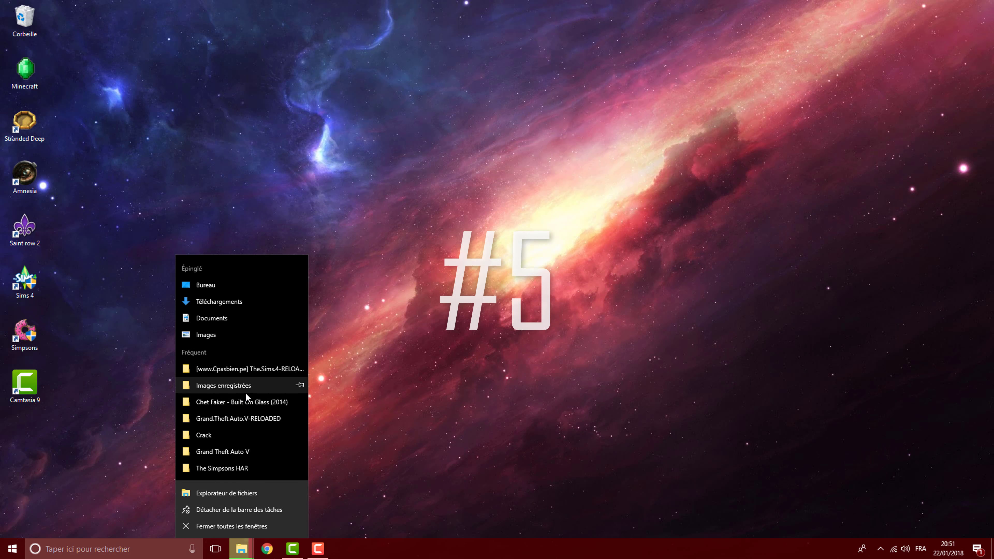
{"action": "left_click", "coordinate": [234, 491]}
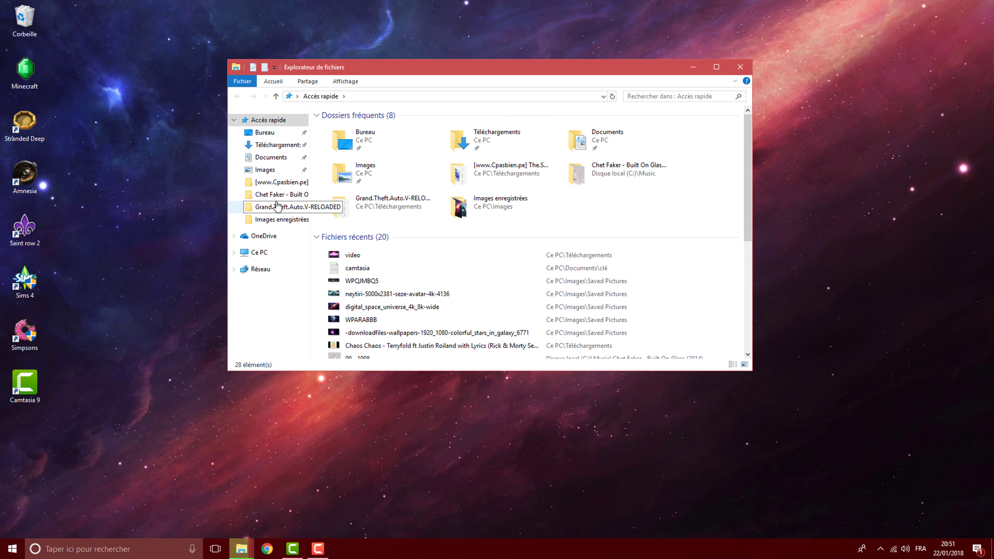
{"action": "left_click", "coordinate": [271, 157]}
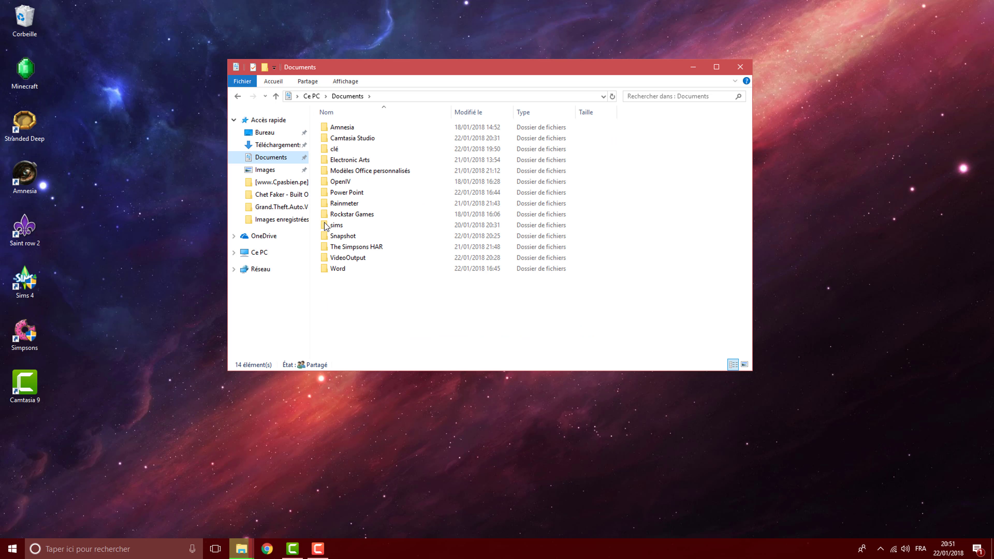
{"action": "right_click", "coordinate": [360, 303]}
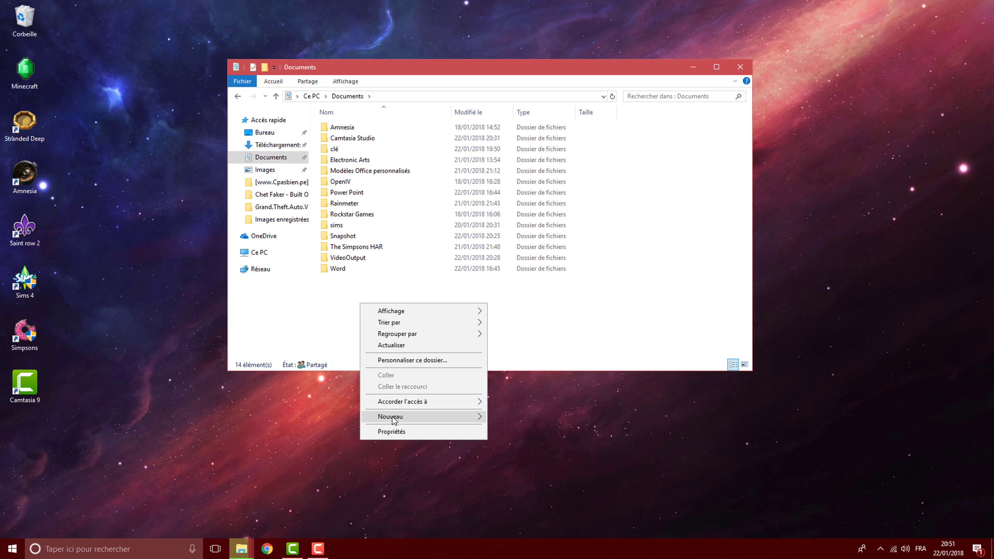
{"action": "mouse_move", "coordinate": [431, 418]}
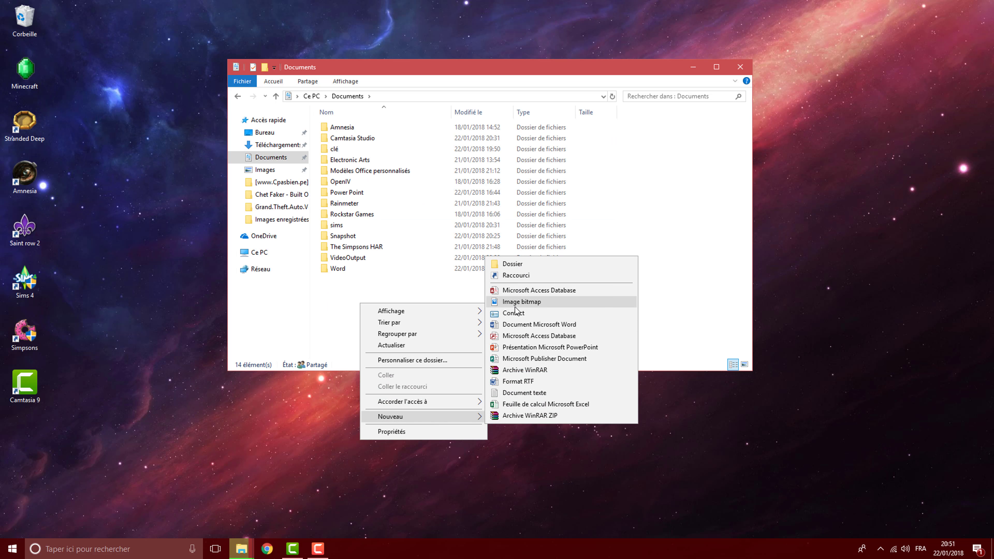
{"action": "left_click", "coordinate": [537, 393]}
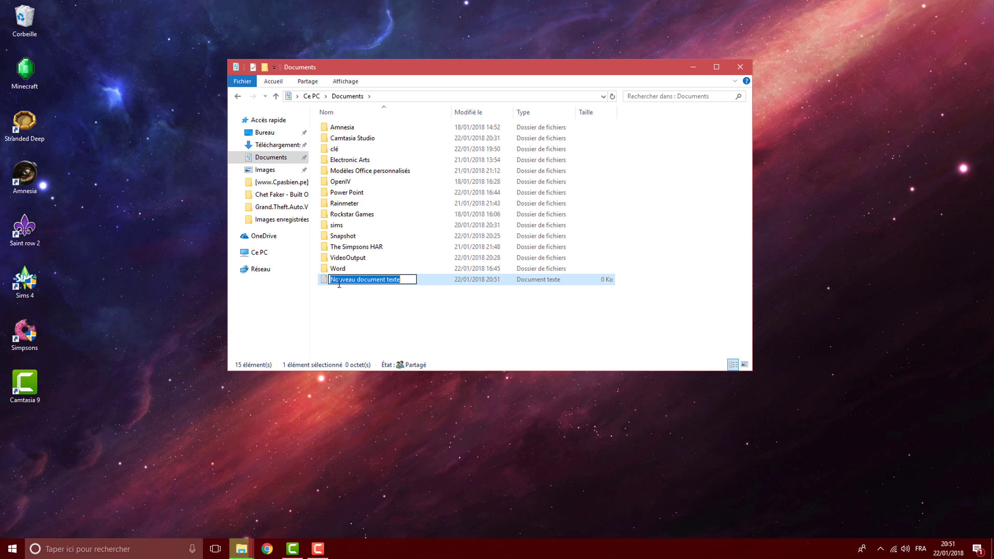
{"action": "double_click", "coordinate": [438, 280]}
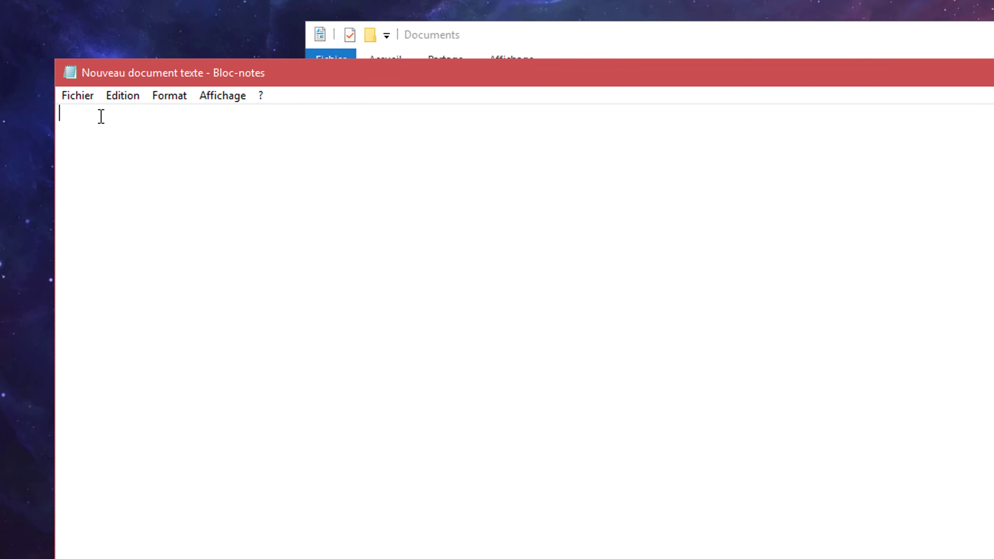
{"action": "type", "text": "Free"}
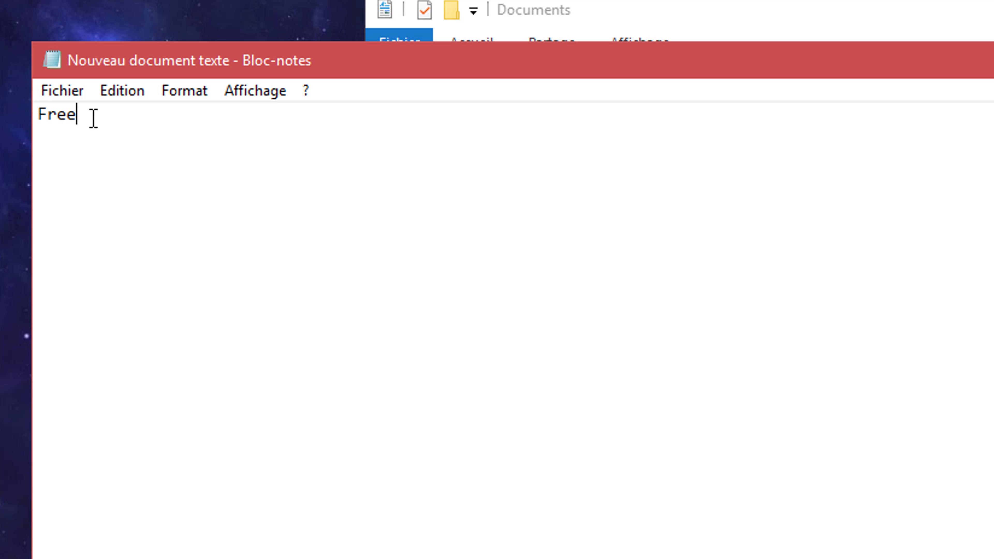
{"action": "type", "text": "Mem=(1000000000)"}
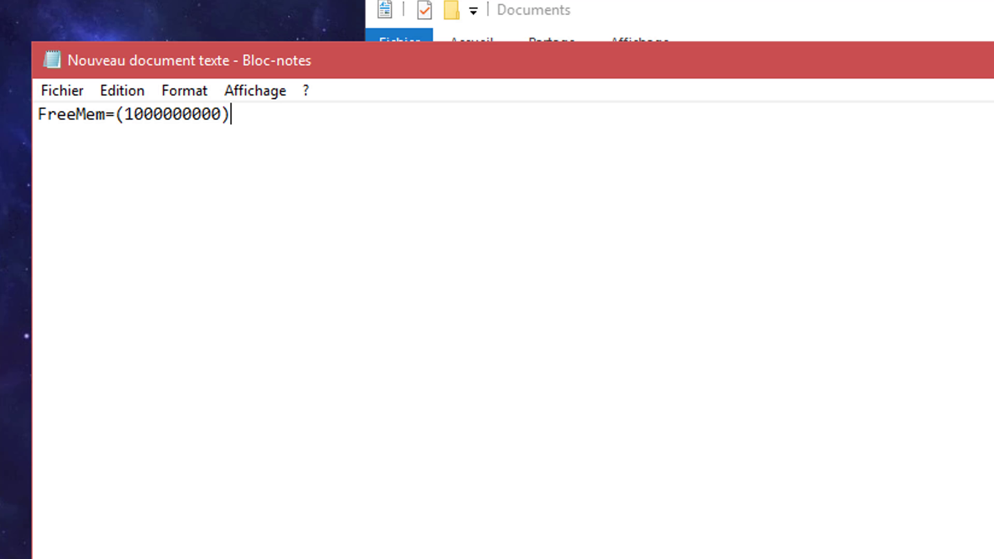
Save the text document as ram.vbs in the Documents folder and close it
{"action": "left_click", "coordinate": [69, 94]}
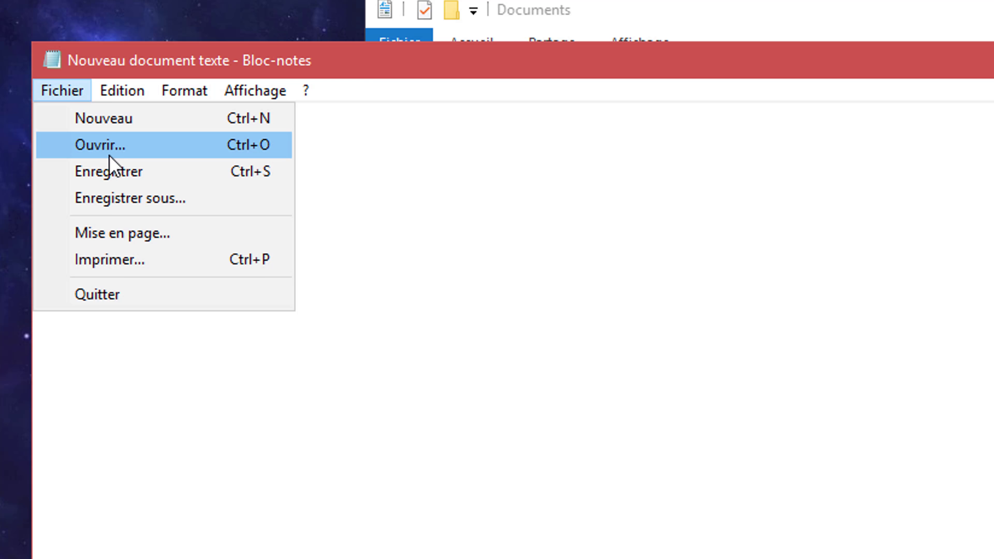
{"action": "left_click", "coordinate": [125, 199]}
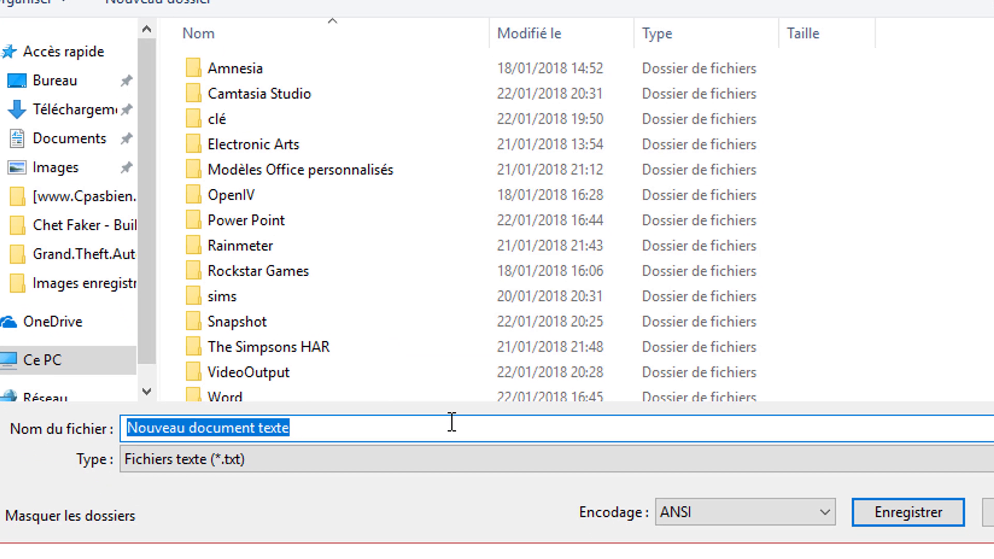
{"action": "scroll", "coordinate": [402, 251], "scroll_direction": "down", "scroll_amount": 1}
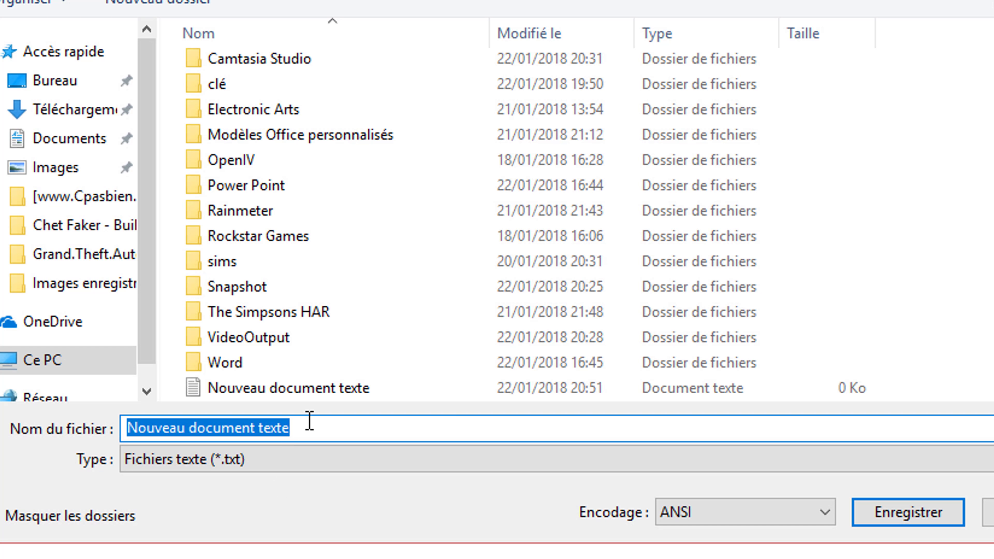
{"action": "key", "text": "BackSpace"}
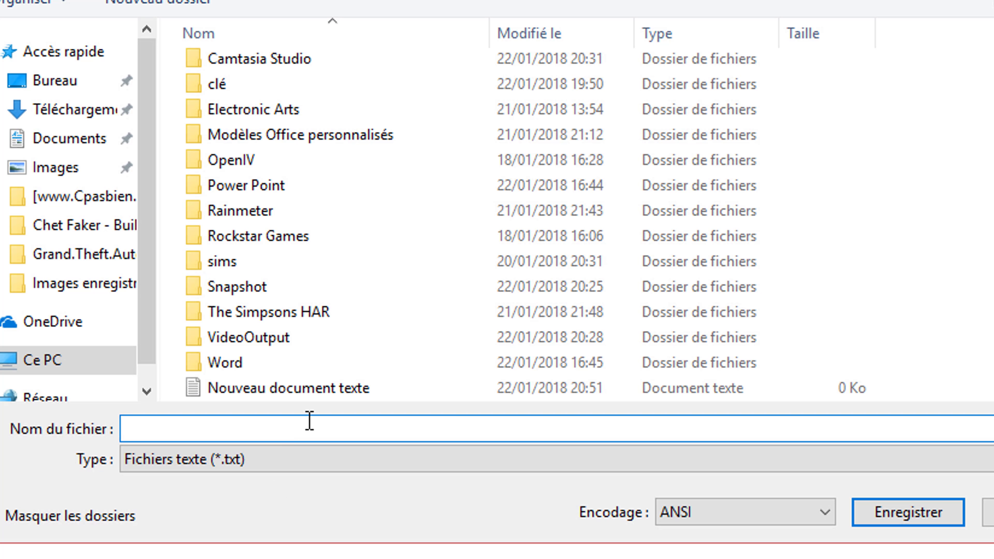
{"action": "type", "text": "ram.vbs"}
{"action": "left_click", "coordinate": [925, 509]}
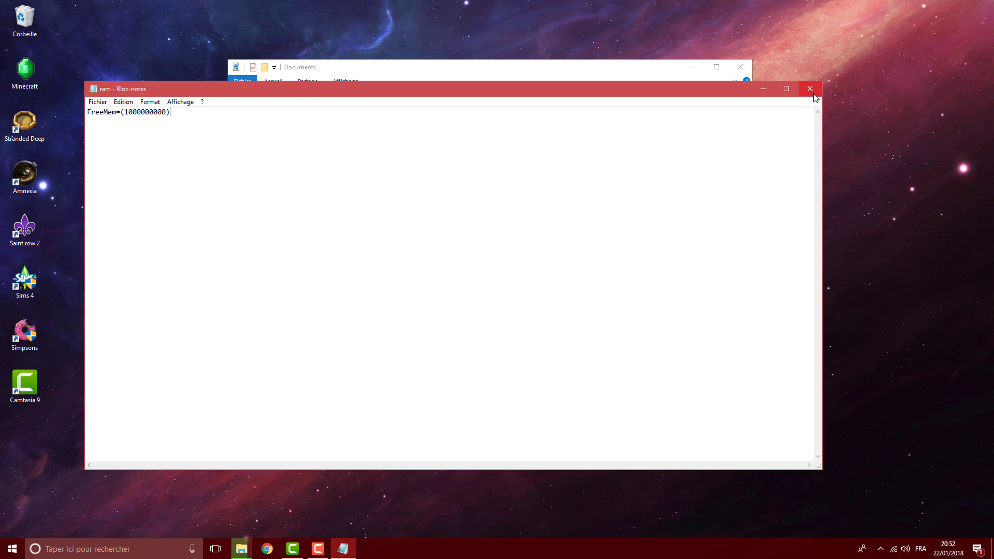
{"action": "left_click", "coordinate": [818, 90]}
{"action": "left_click", "coordinate": [364, 292]}
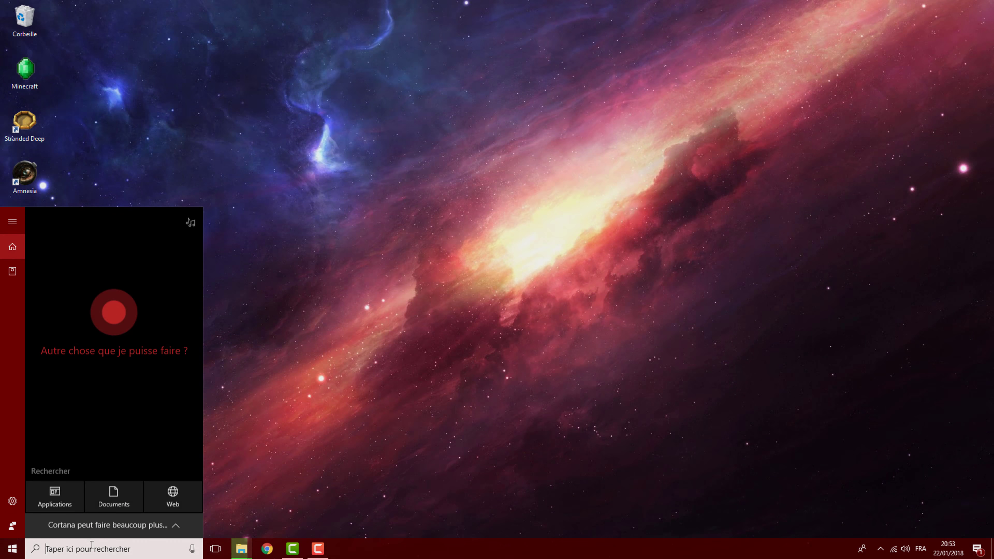
Search for msconfig and open the System Configuration tool
{"action": "type", "text": "msco"}
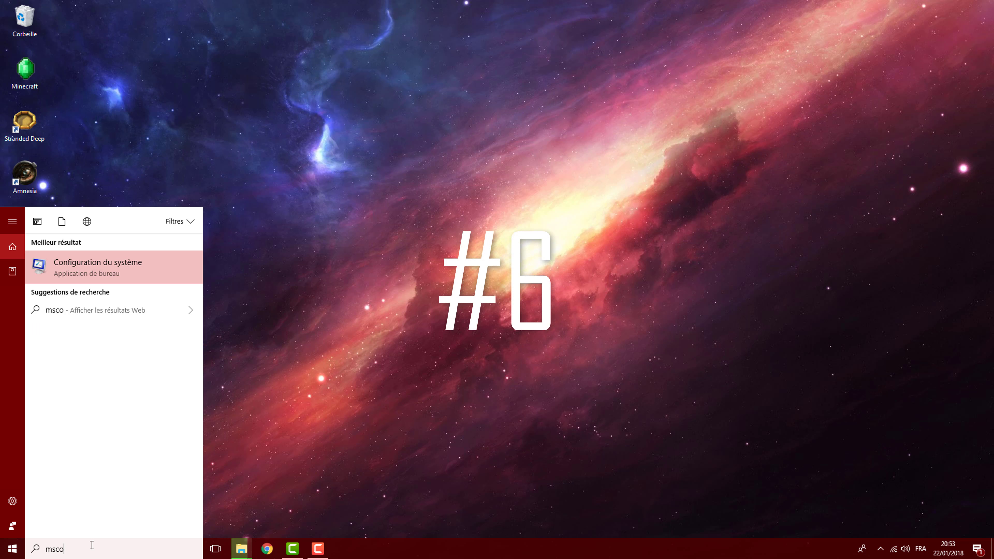
{"action": "type", "text": "nfig"}
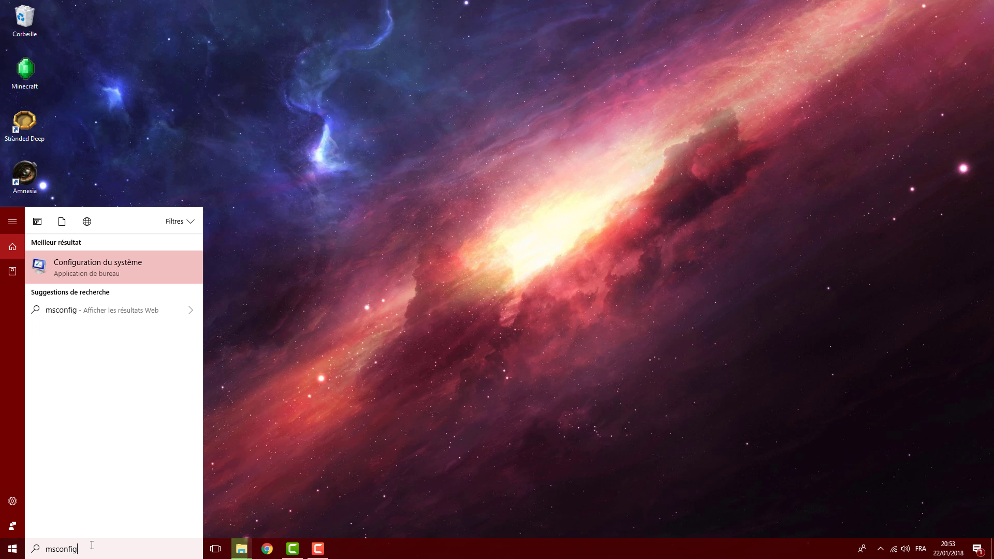
{"action": "left_click", "coordinate": [147, 264]}
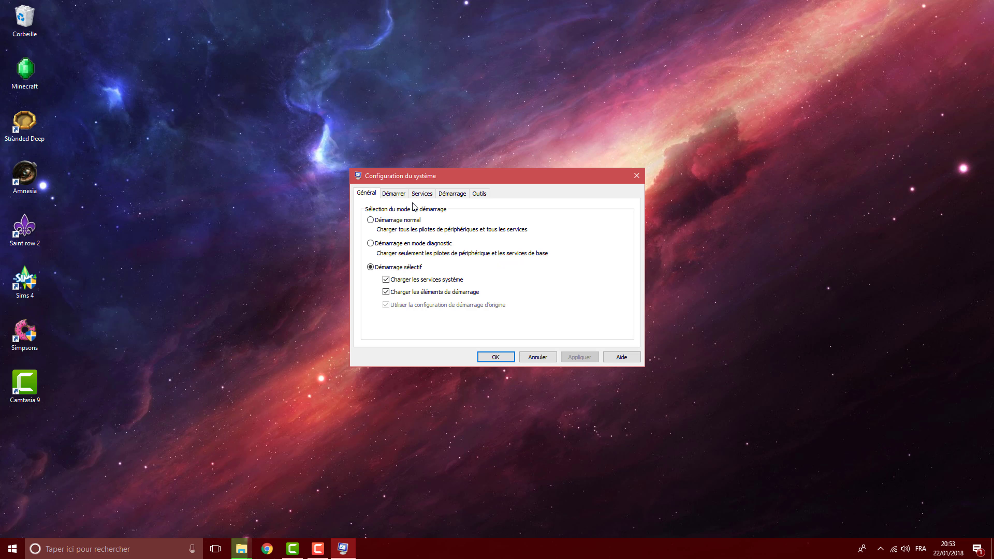
Hide all Microsoft services, disable all the remaining services, then apply and confirm the system configuration
{"action": "left_click", "coordinate": [424, 193]}
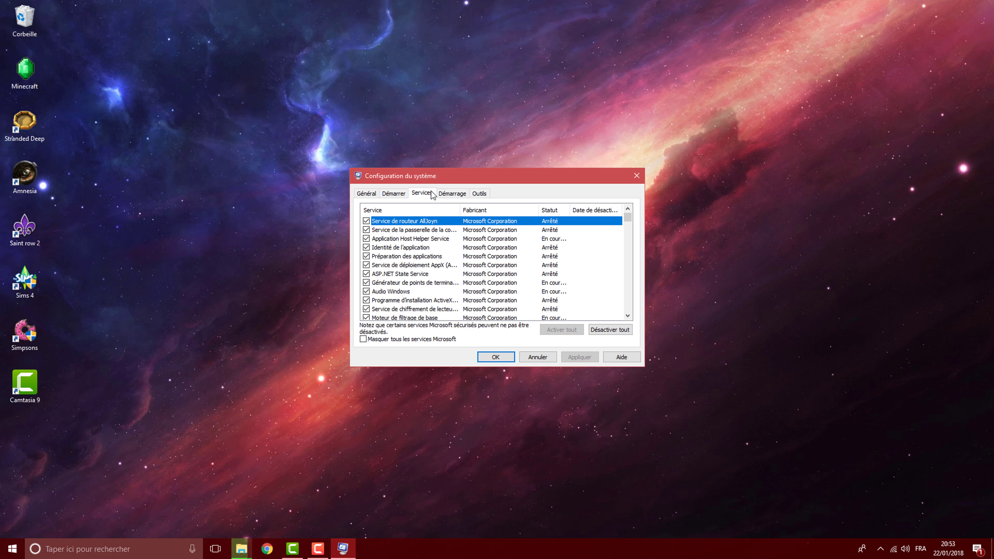
{"action": "left_click", "coordinate": [364, 339]}
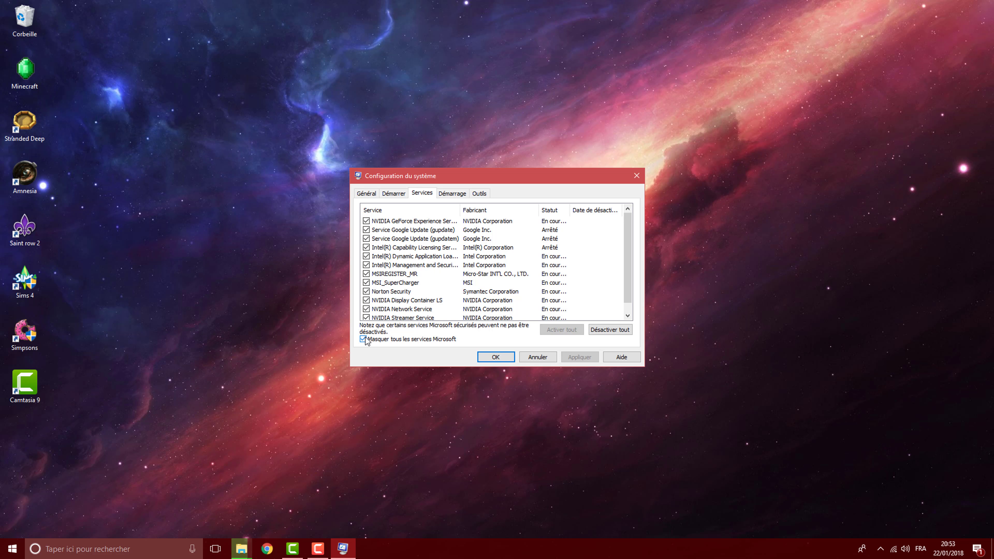
{"action": "left_click", "coordinate": [603, 338]}
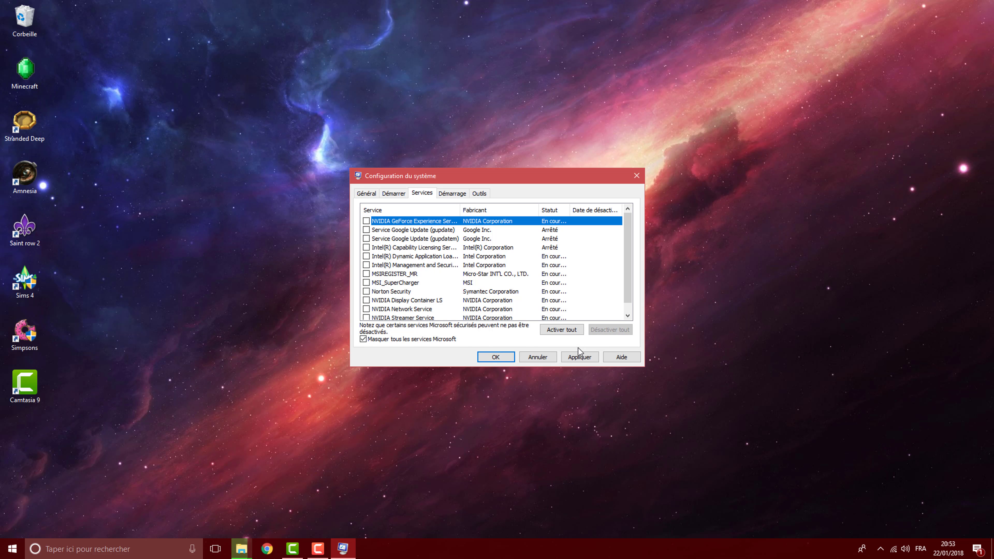
{"action": "left_click", "coordinate": [572, 357]}
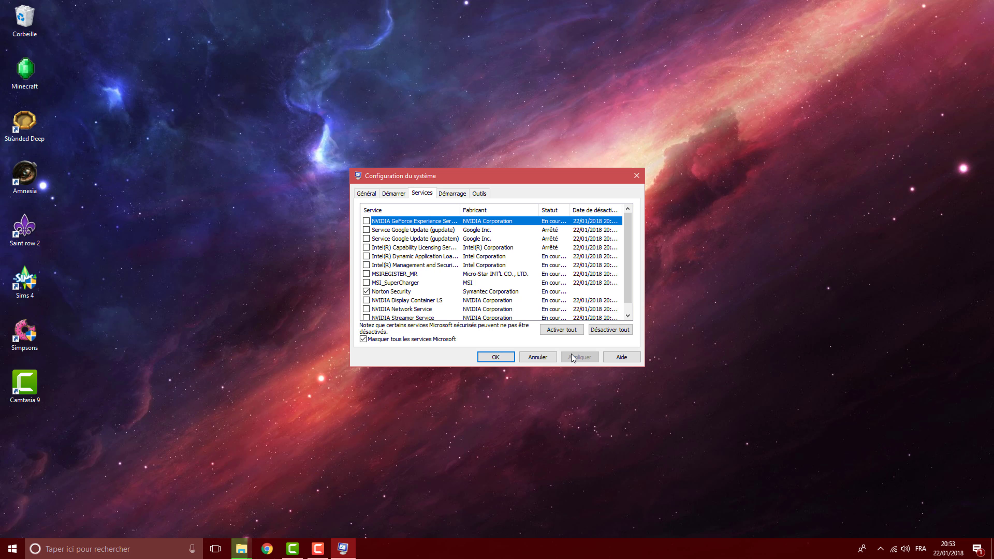
{"action": "left_click", "coordinate": [507, 357]}
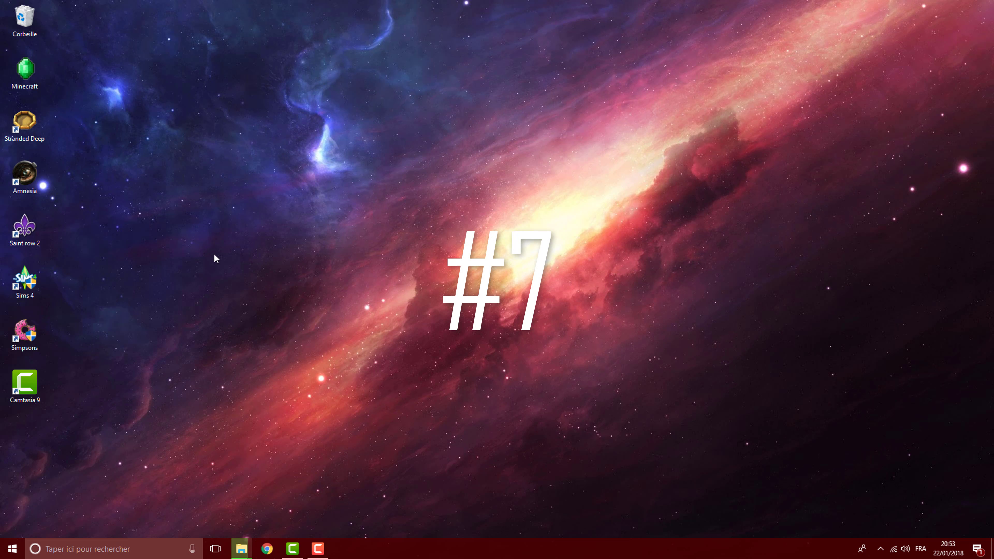
Run regedit to open the Registry Editor and expand the shell key under HKEY_CLASSES_ROOT\exefile
{"action": "key", "text": "super+r"}
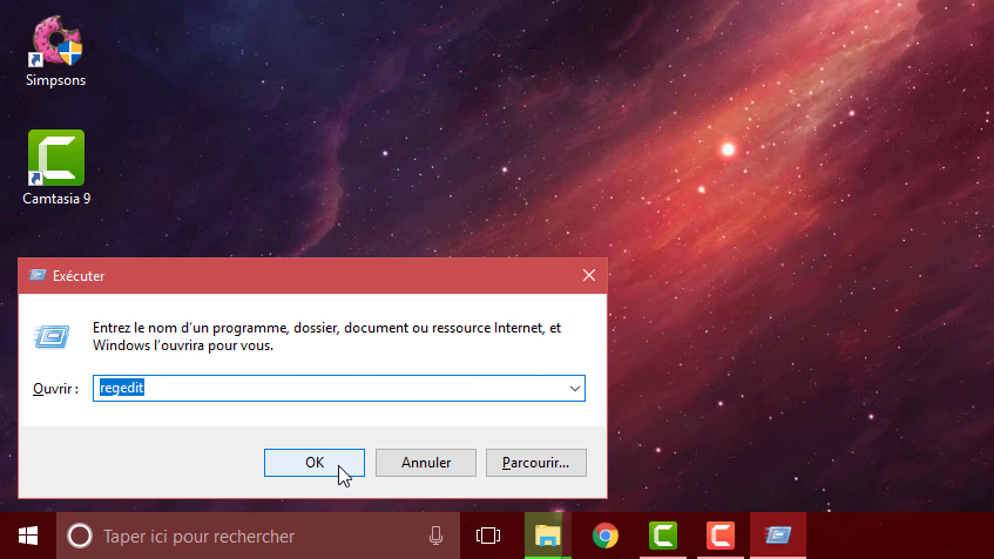
{"action": "left_click", "coordinate": [339, 466]}
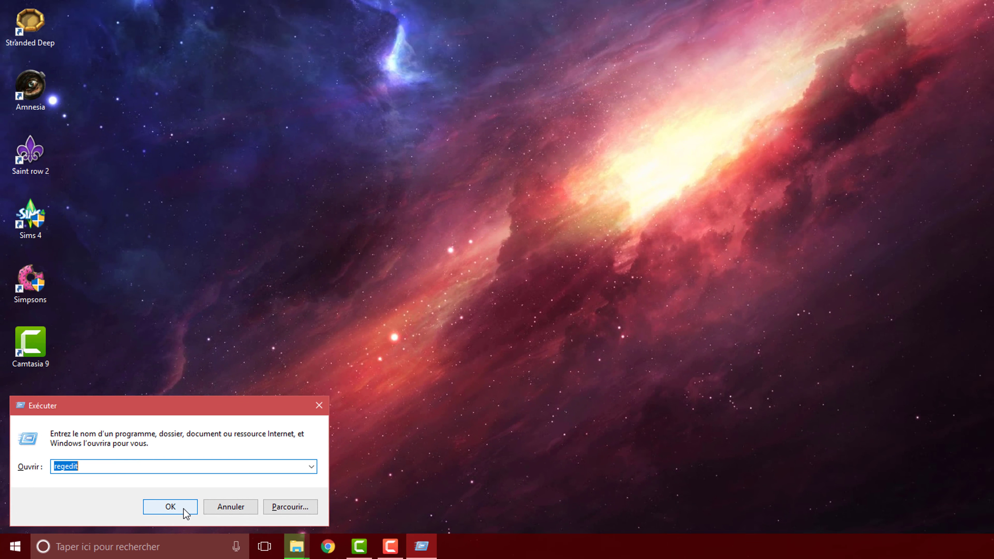
{"action": "left_click", "coordinate": [324, 471]}
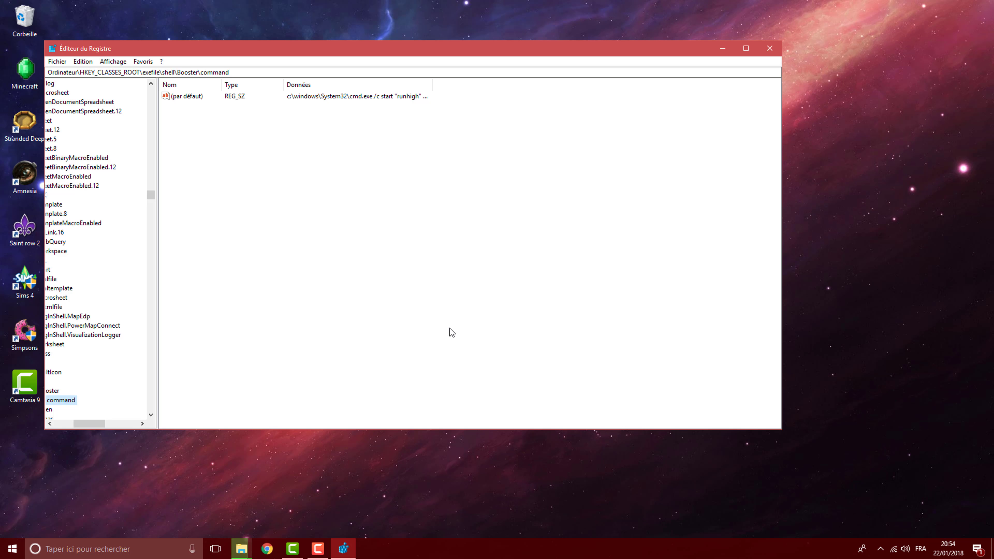
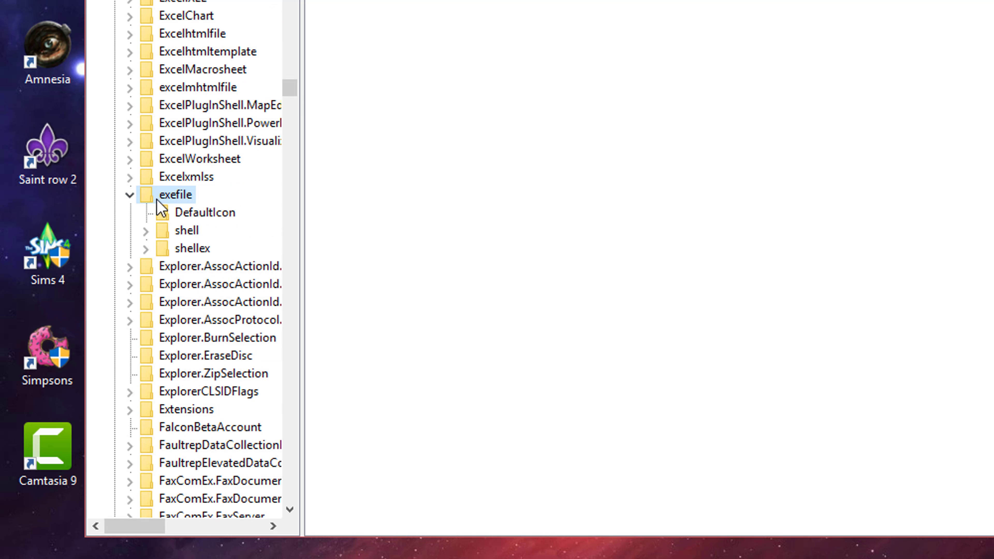
{"action": "left_click", "coordinate": [146, 230]}
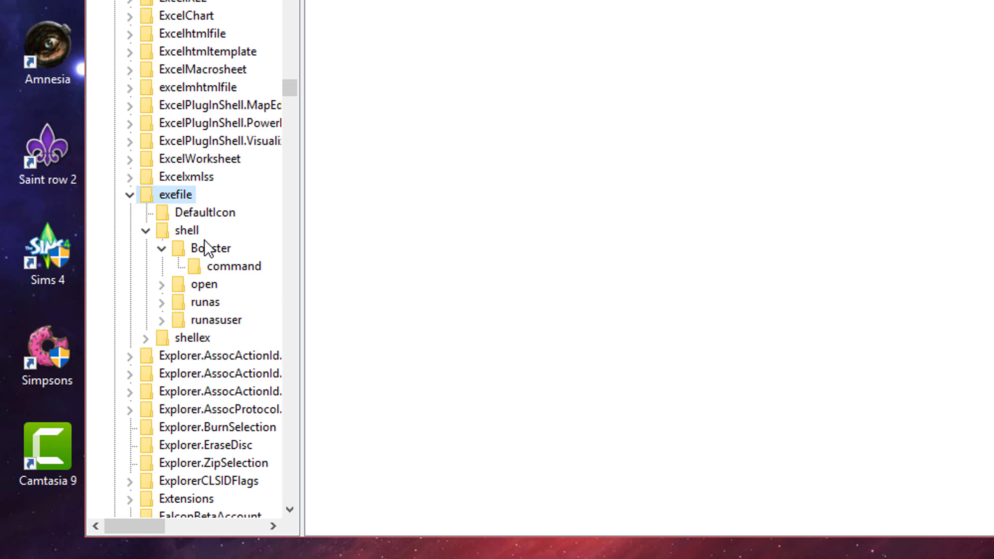
Try to add a new key under exefile\shell
{"action": "right_click", "coordinate": [189, 231]}
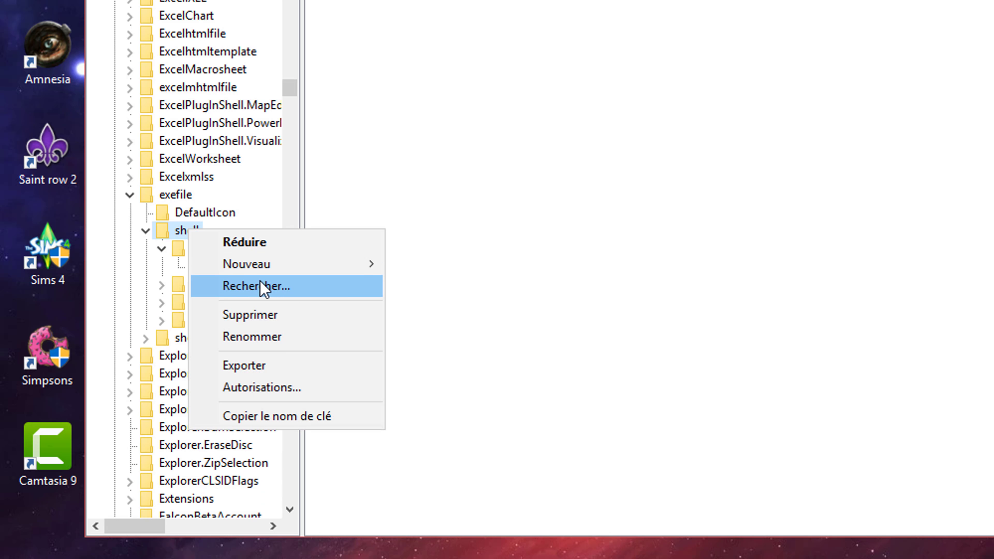
{"action": "mouse_move", "coordinate": [291, 271]}
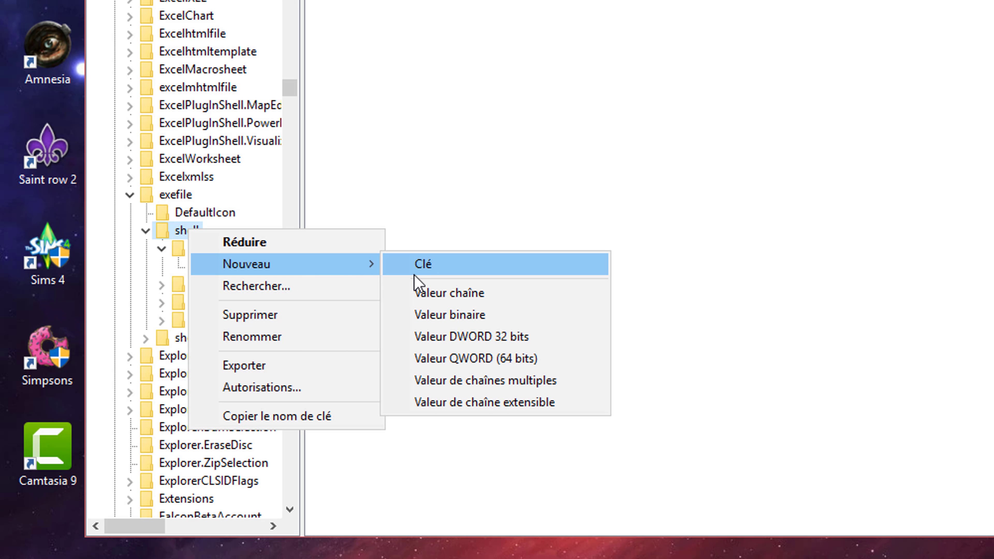
{"action": "left_click", "coordinate": [438, 274]}
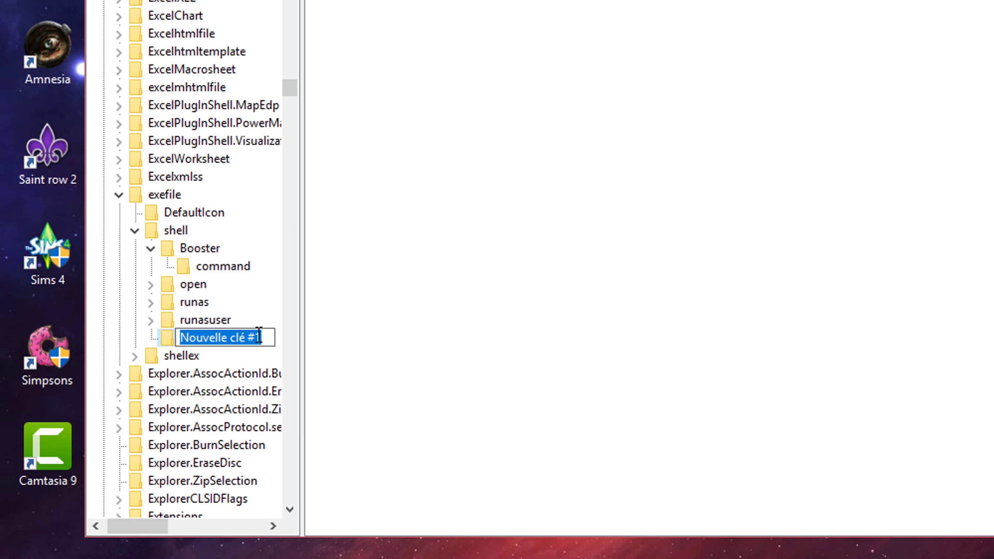
{"action": "type", "text": "B"}
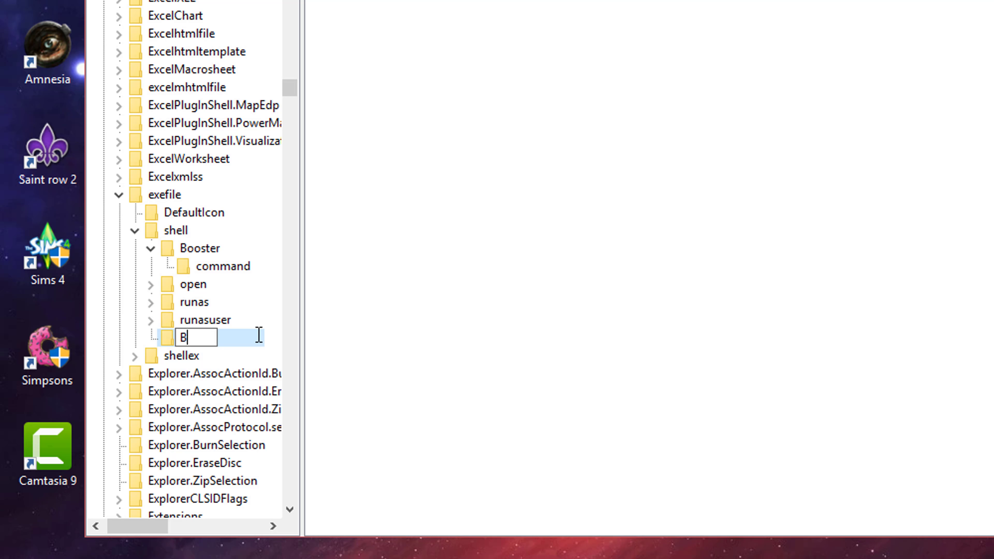
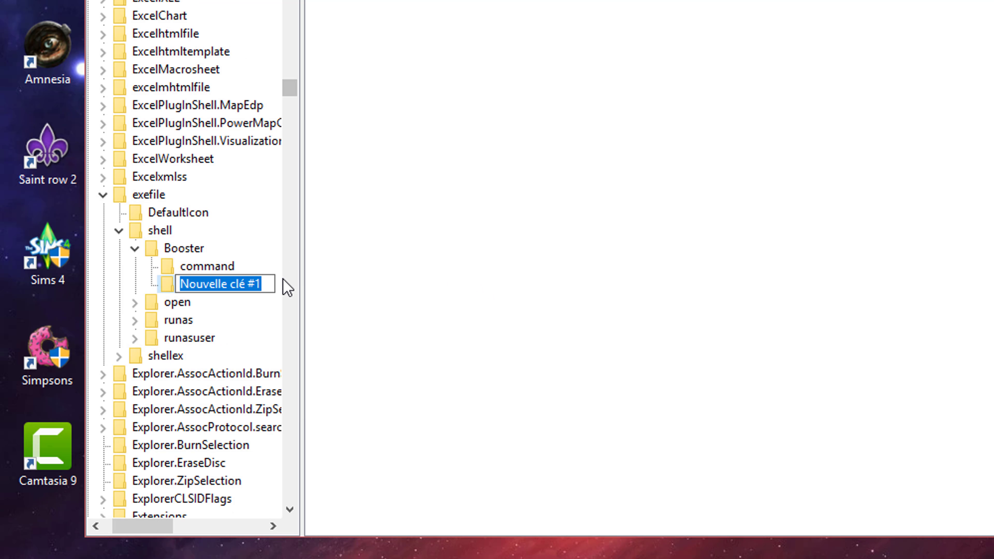
Name the new subkey of Booster command and confirm its default value with c:\windows\System32\cmd.exe /c start "runhigh" /high
{"action": "type", "text": "command"}
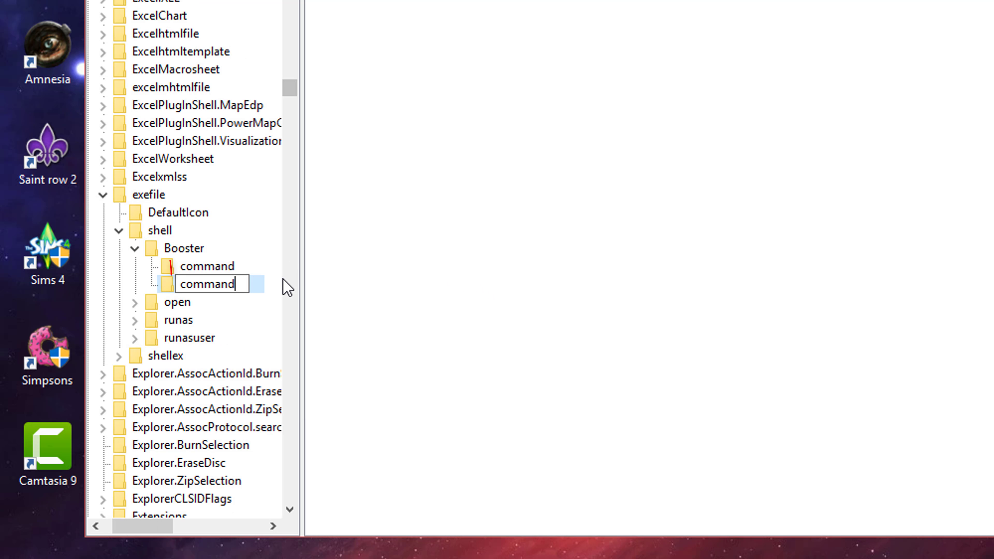
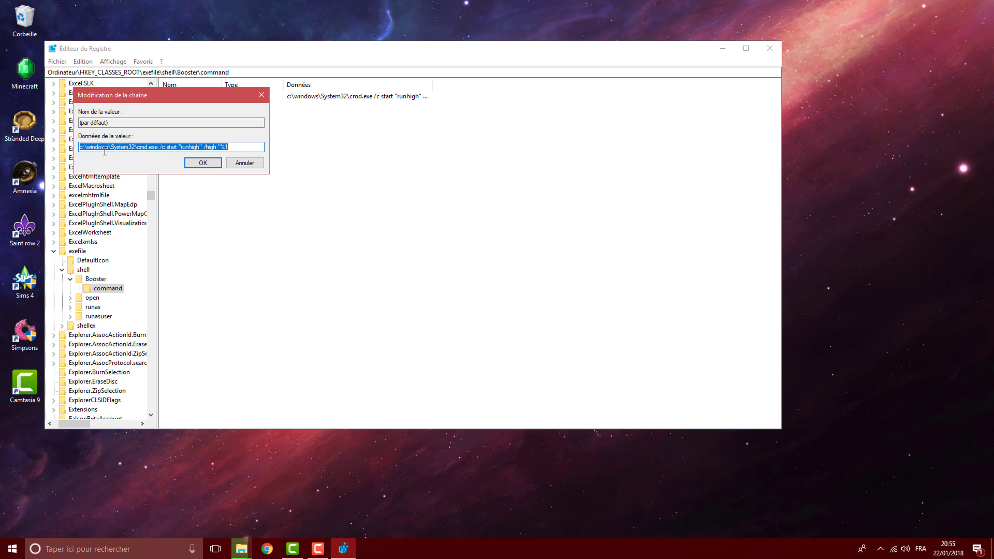
{"action": "left_click", "coordinate": [204, 162]}
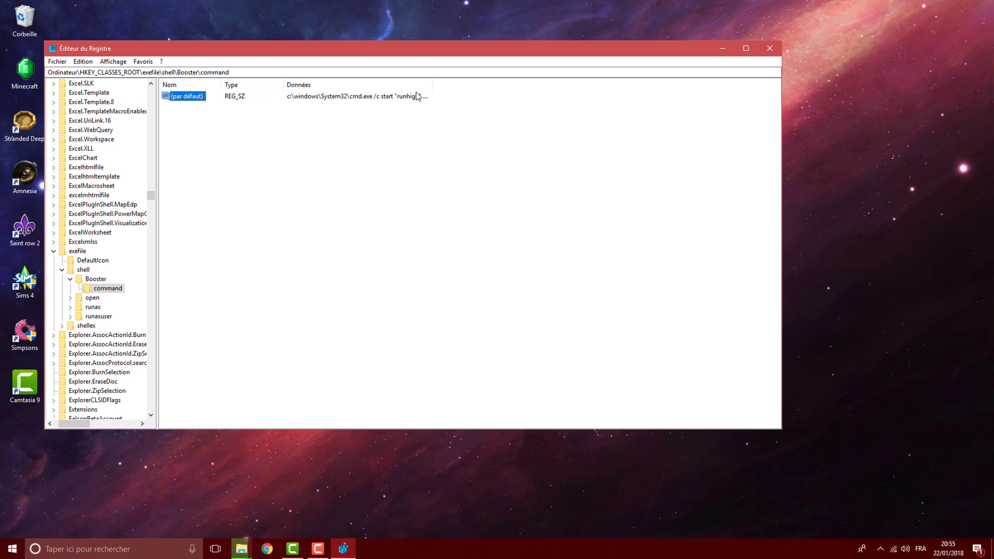
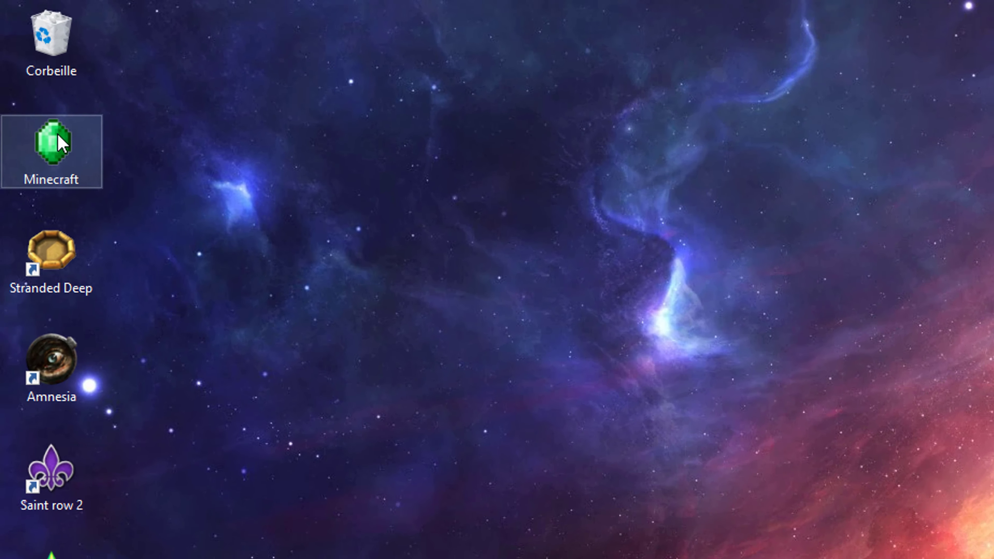
Launch Minecraft from the desktop with the Booster command and close its launcher
{"action": "right_click", "coordinate": [31, 69]}
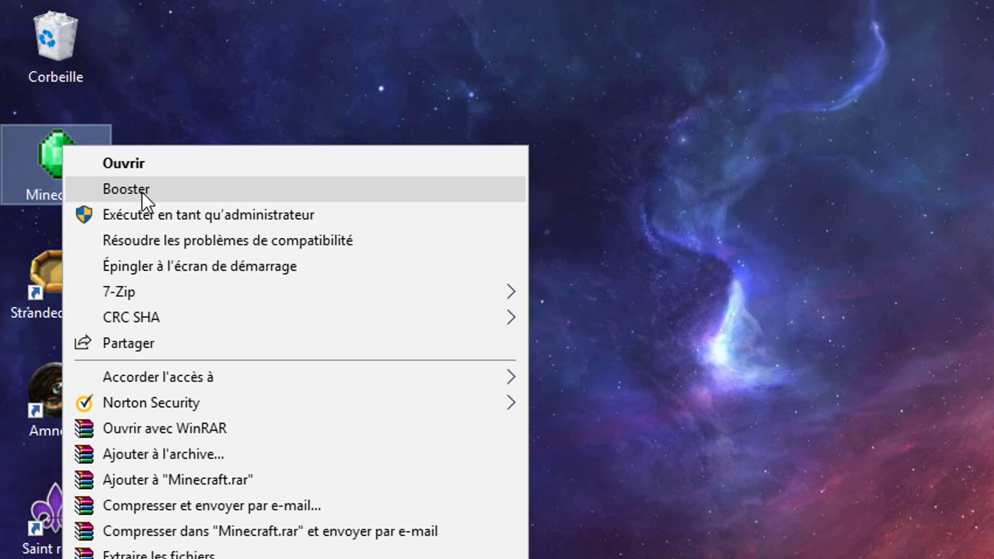
{"action": "left_click", "coordinate": [124, 192]}
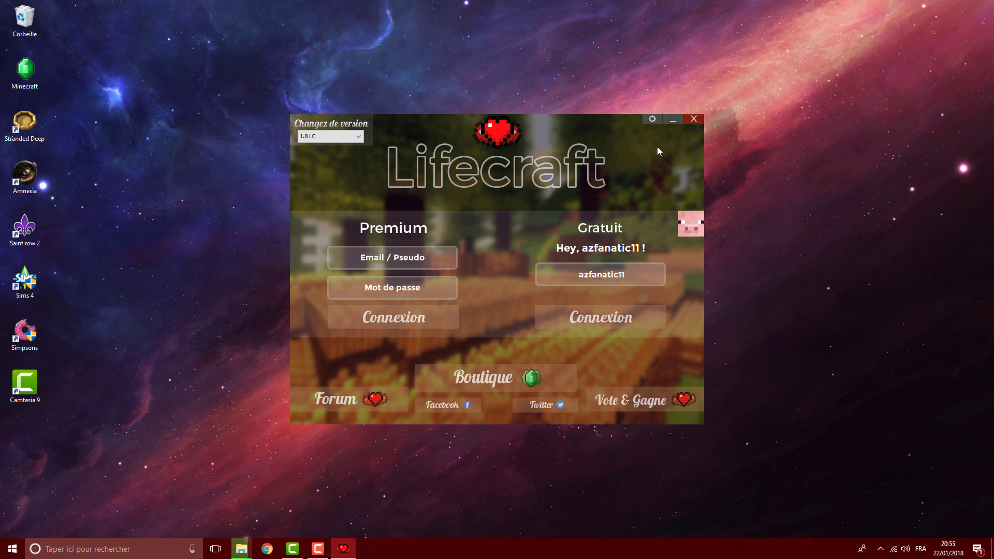
{"action": "left_click", "coordinate": [698, 125]}
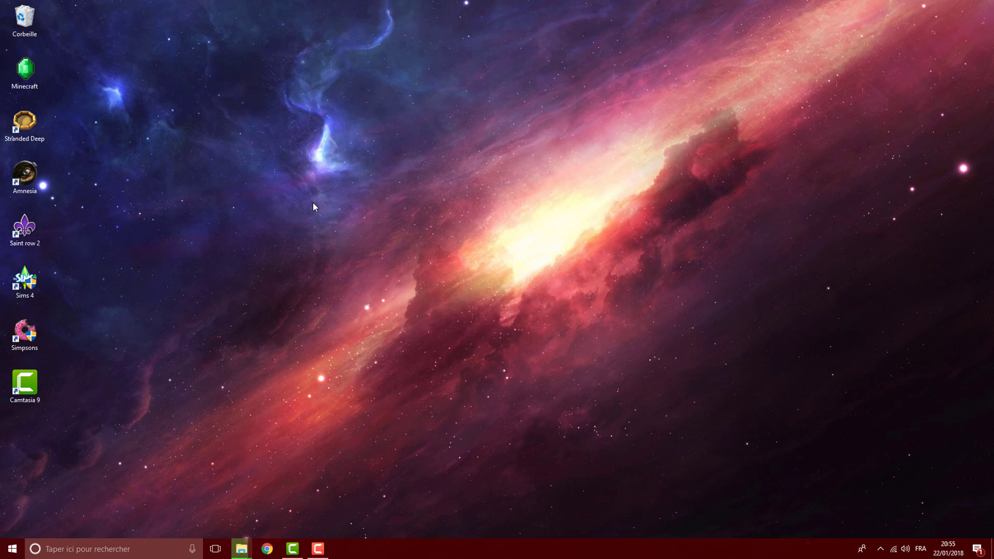